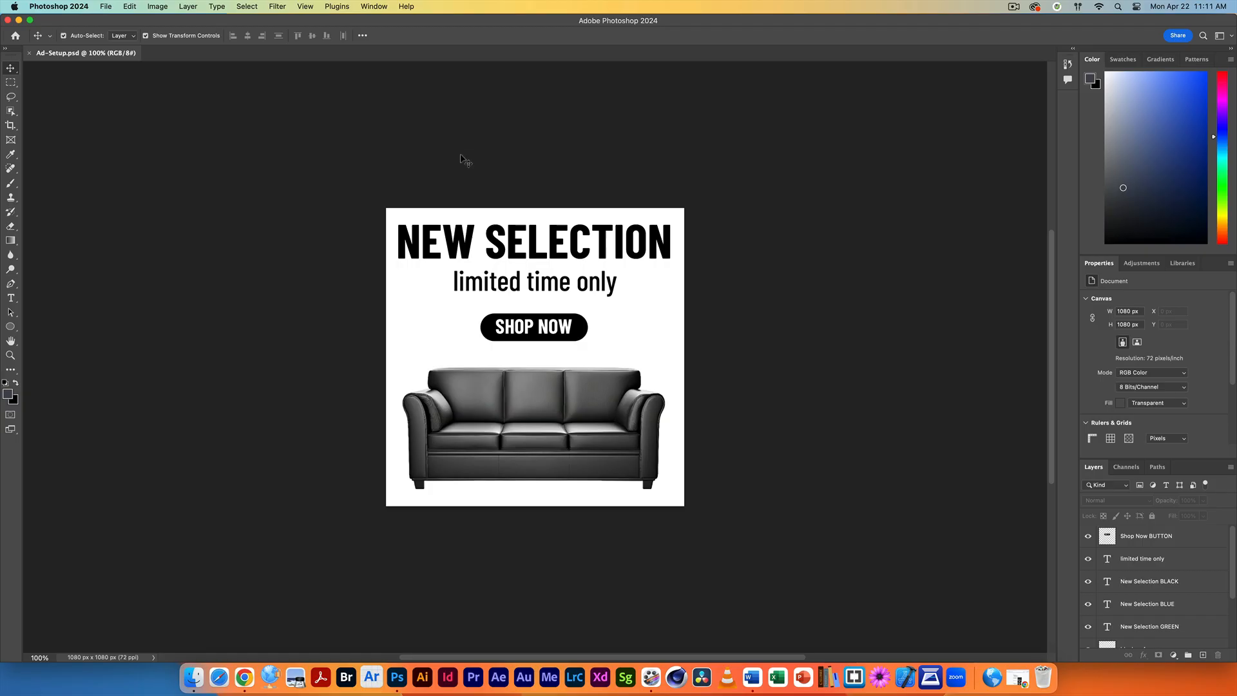
Step: Open the Timeline, create a video timeline for the ad, and enlarge its area to show more tracks
click(106, 6)
click(110, 23)
click(379, 12)
click(380, 12)
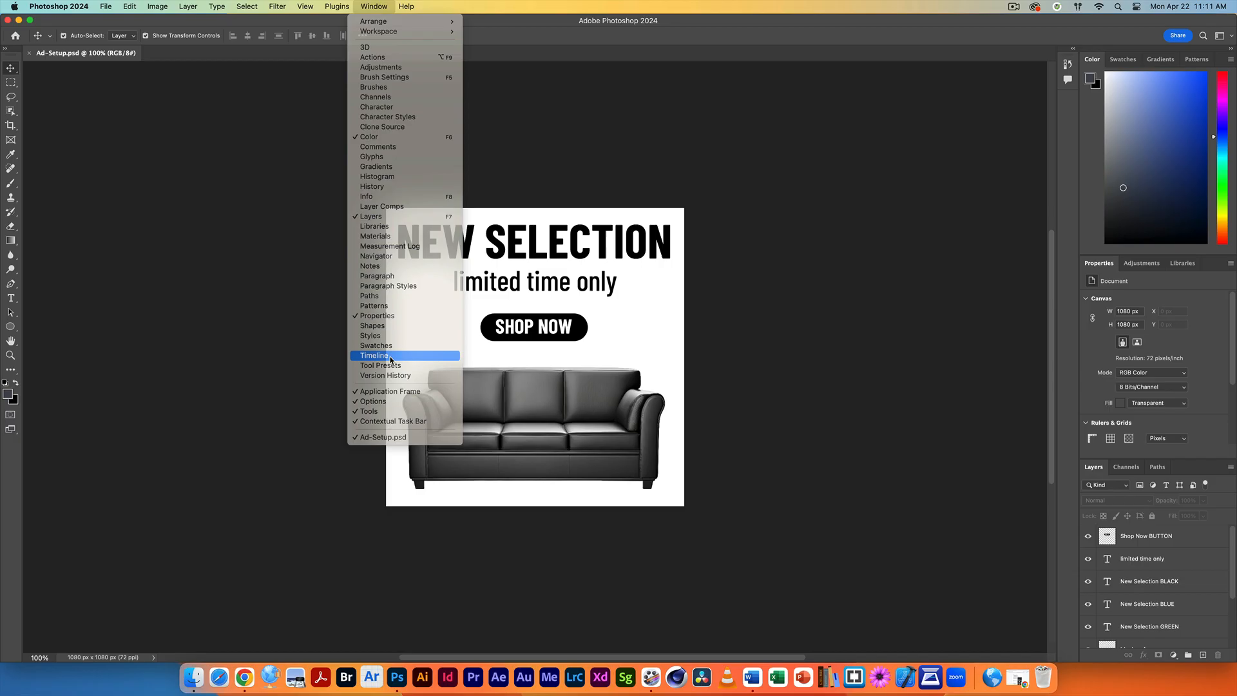
click(390, 357)
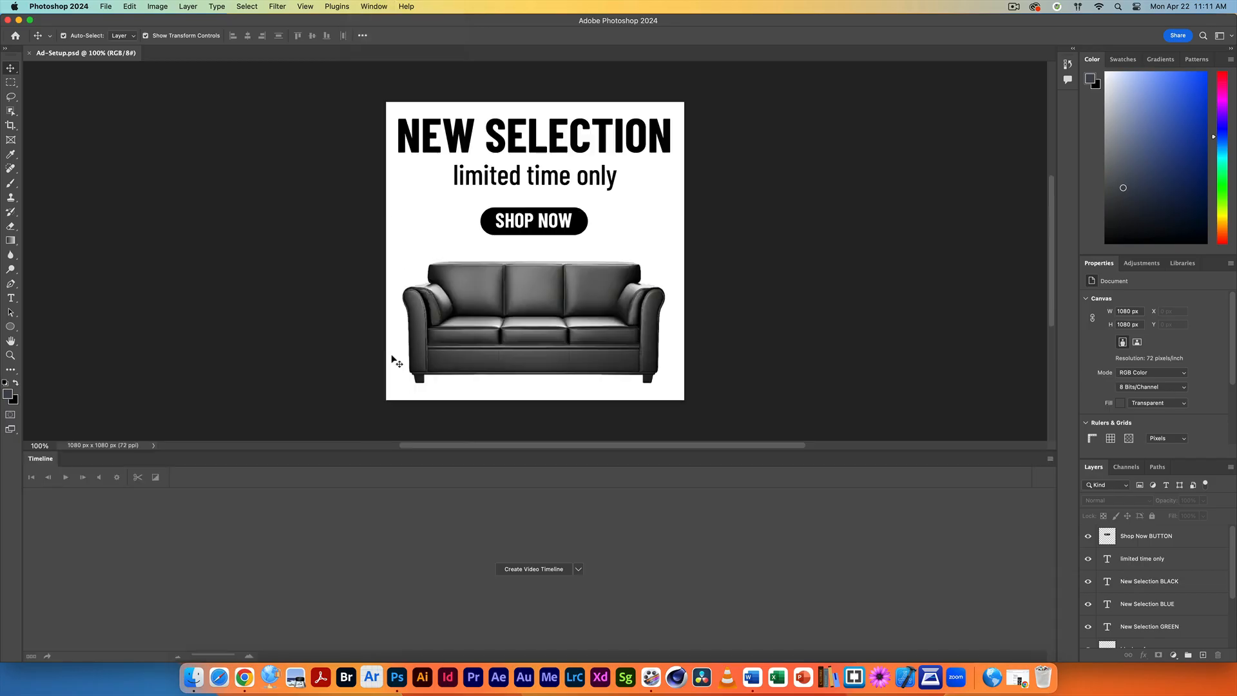
click(525, 573)
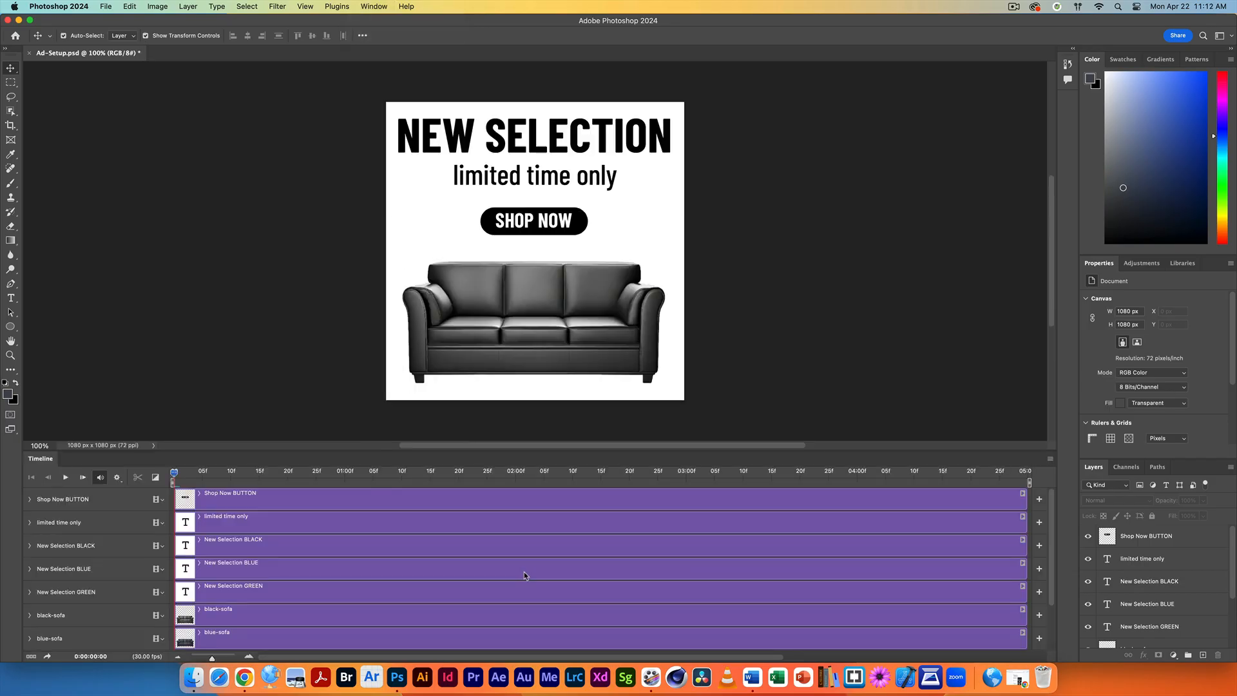
drag(829, 451, 839, 422)
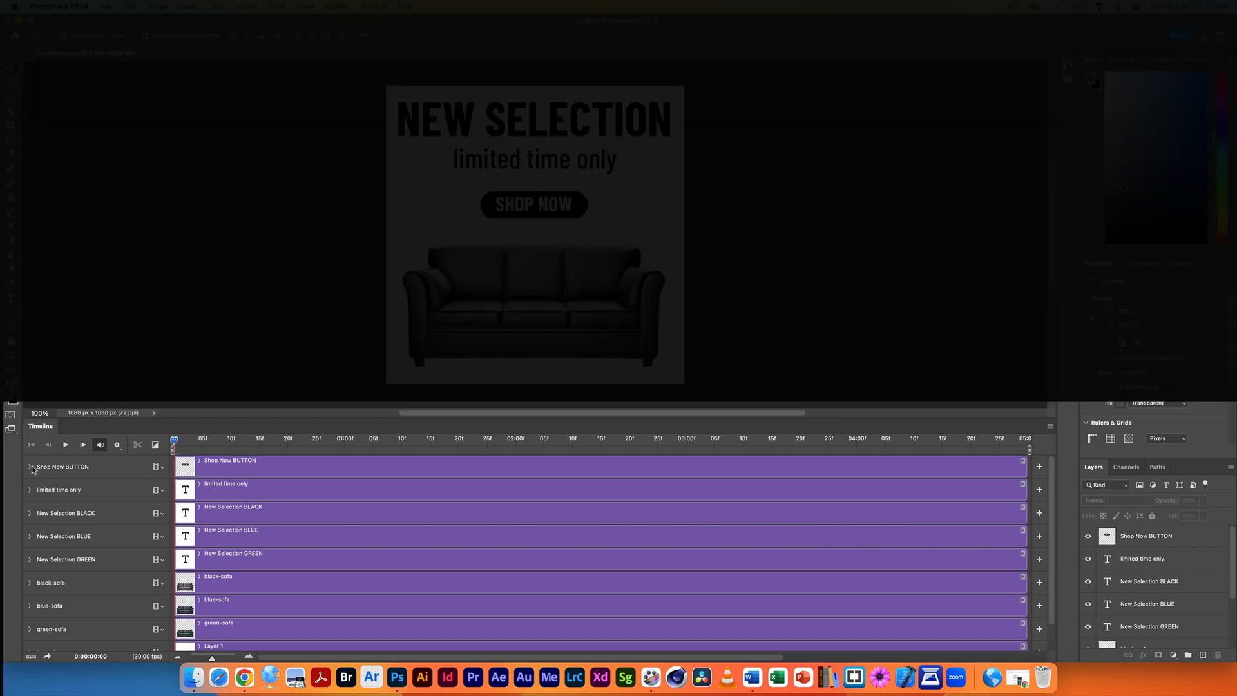
Step: Expand the animation properties of the Shop Now BUTTON and limited time only tracks in the timeline
click(30, 467)
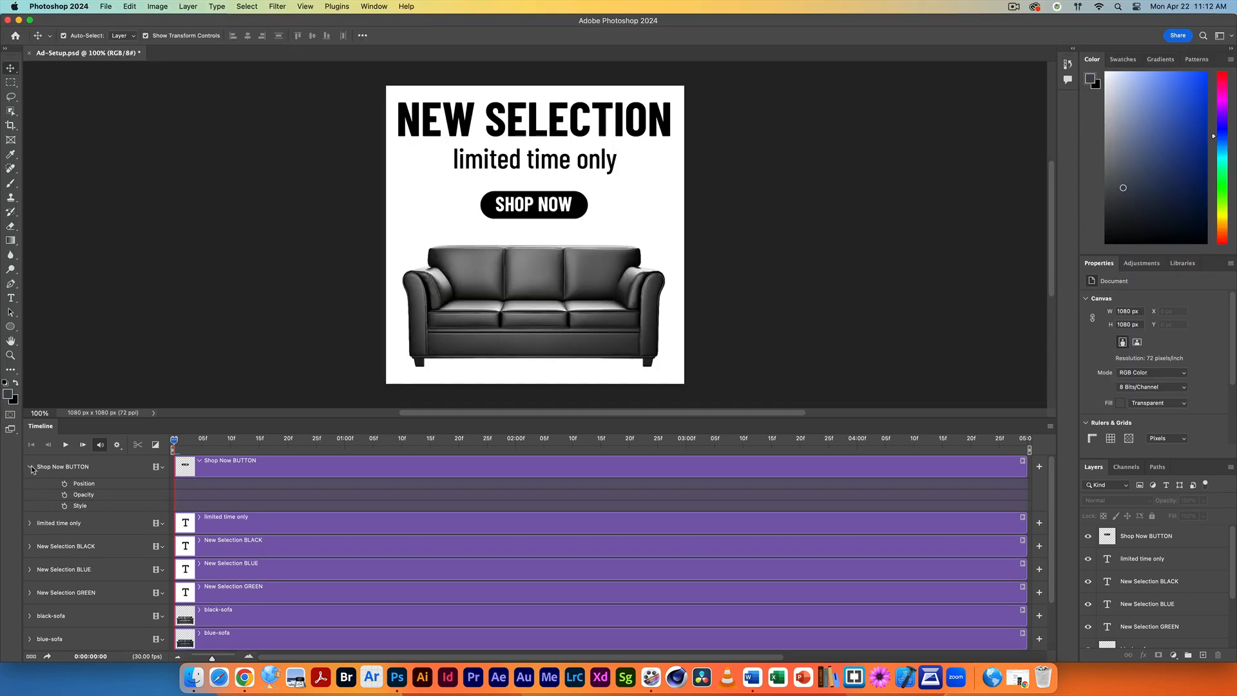
click(29, 524)
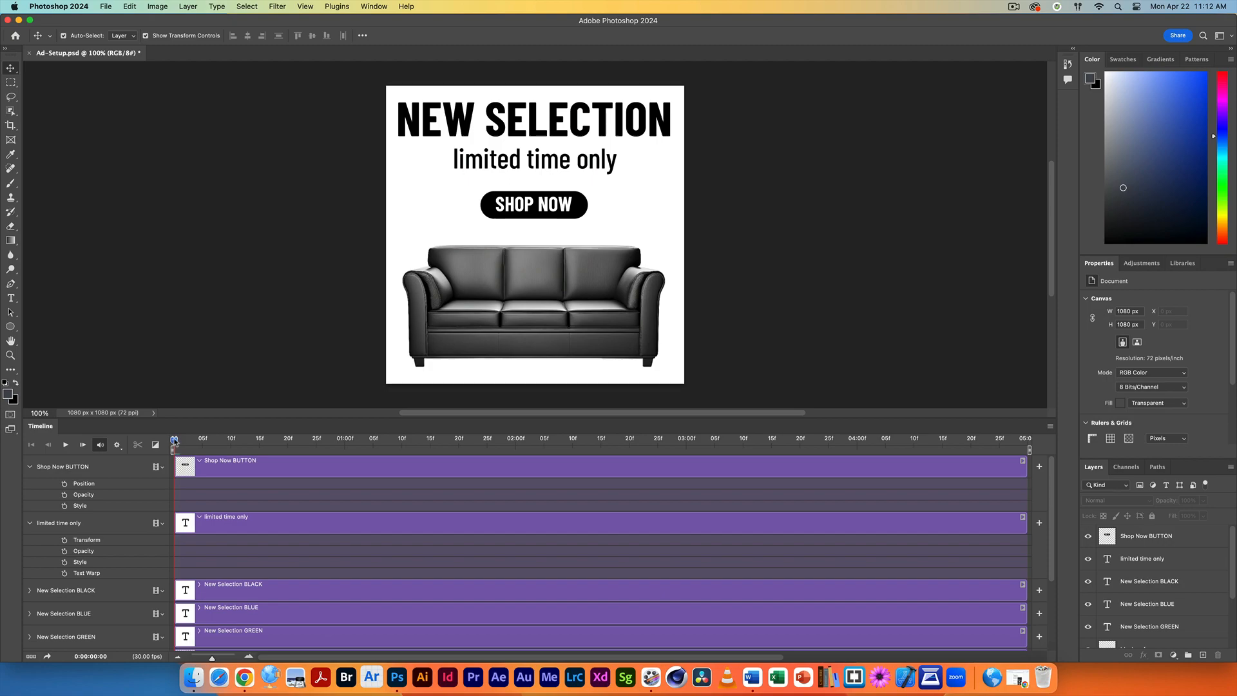
mouse_move(174, 442)
mouse_down()
mouse_move(323, 453)
mouse_move(162, 446)
mouse_up()
click(174, 465)
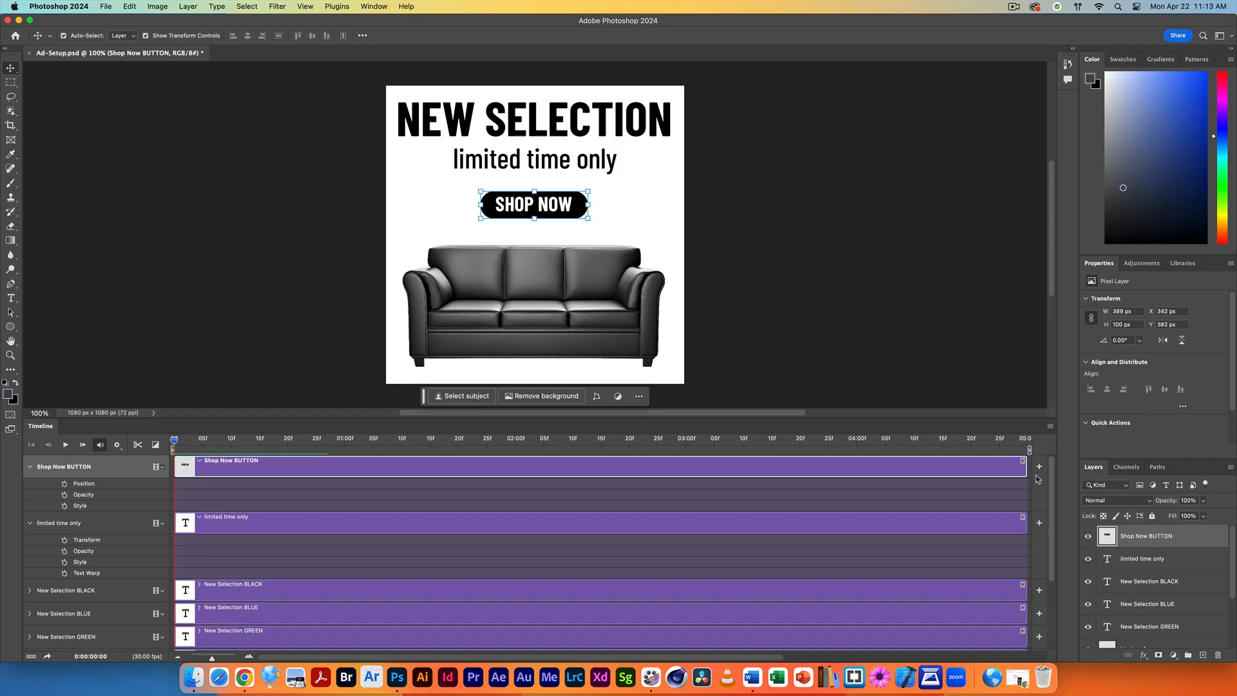
mouse_move(1026, 468)
mouse_down()
mouse_move(922, 469)
mouse_move(1010, 475)
mouse_up()
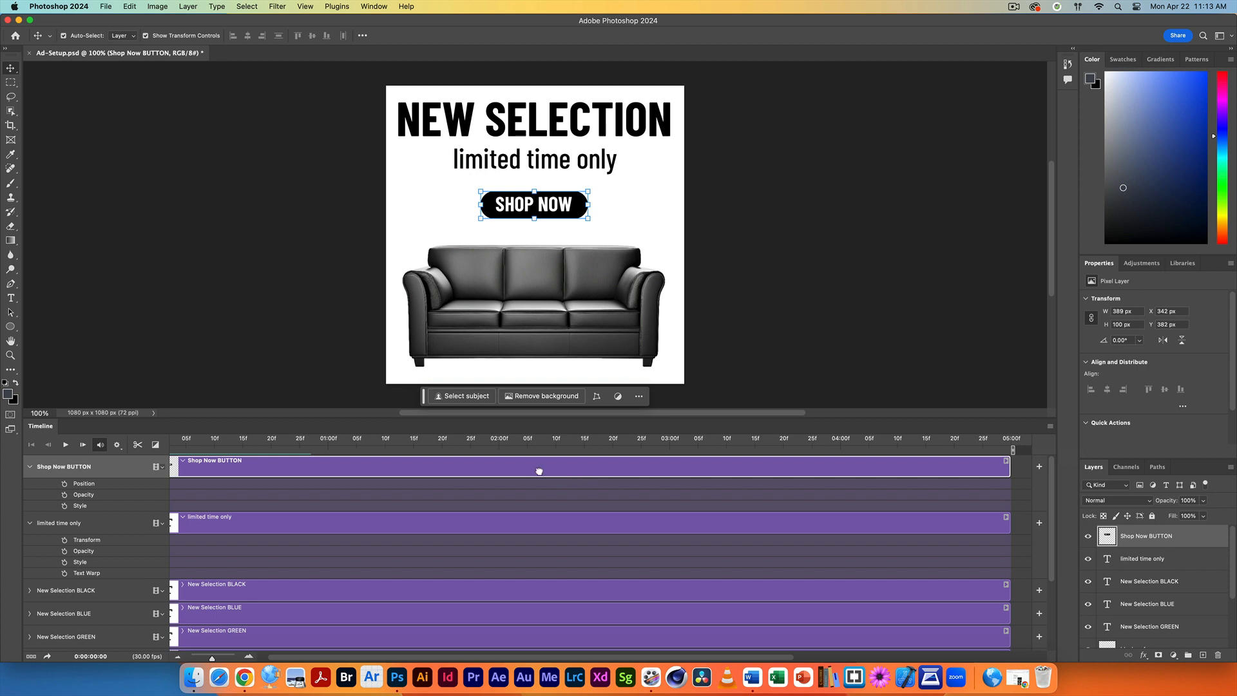
mouse_move(539, 471)
mouse_down()
mouse_move(602, 469)
mouse_move(540, 476)
mouse_up()
Step: Shorten the black-sofa clip in the timeline so it ends just after the 01:00f mark
drag(212, 660, 212, 659)
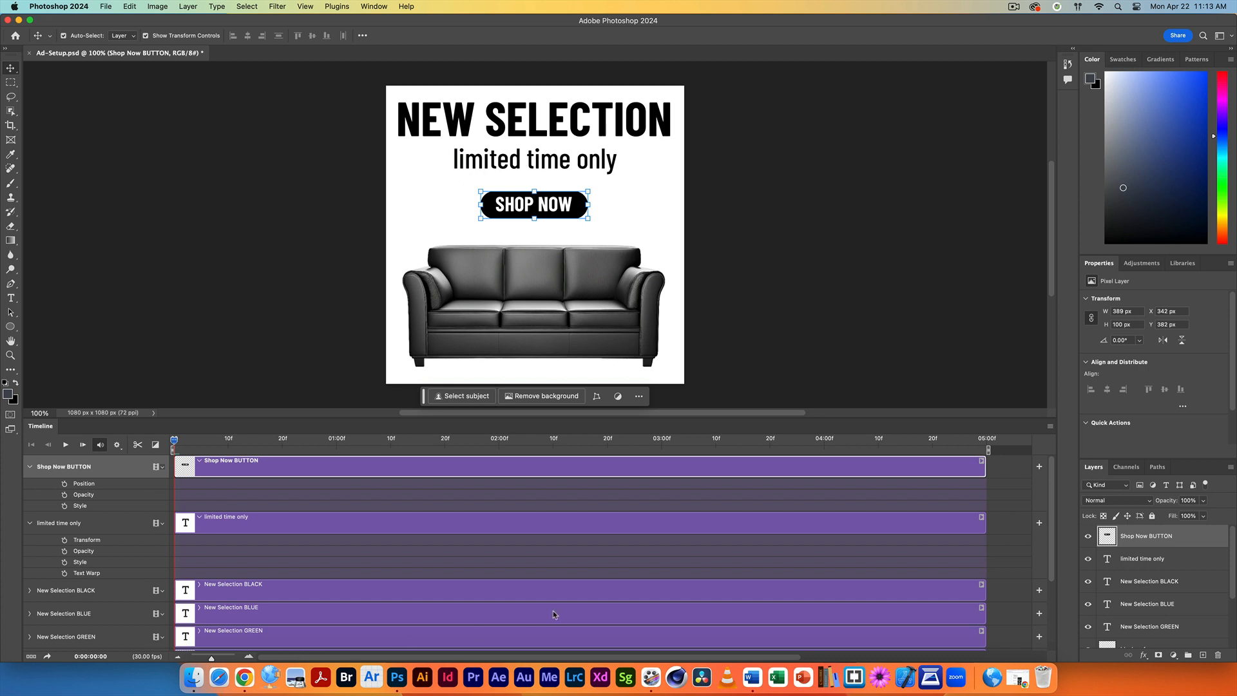
drag(1052, 507, 1052, 550)
drag(1054, 506, 1049, 558)
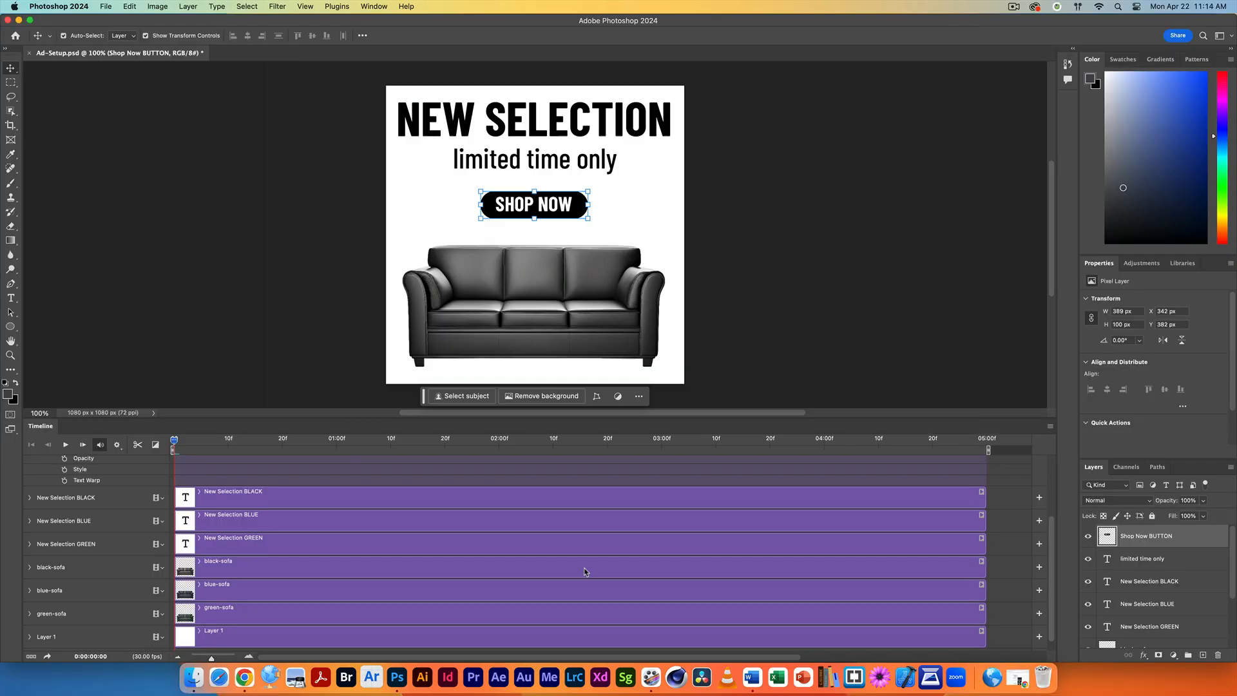
click(584, 567)
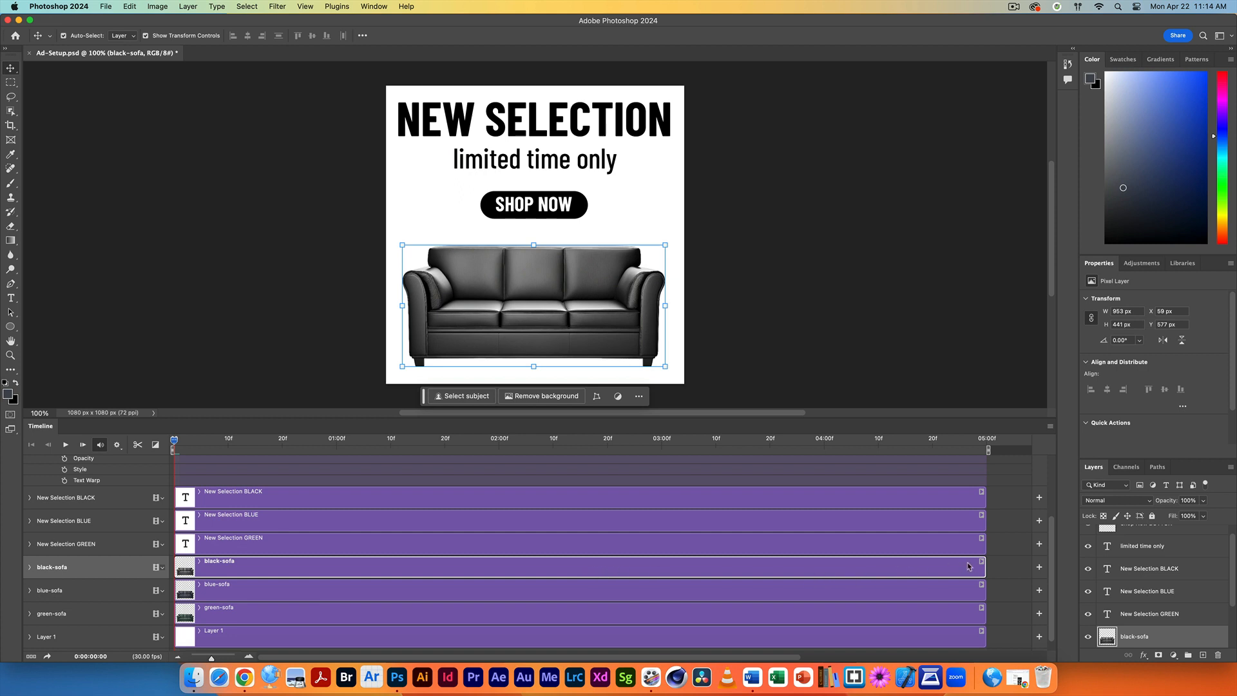
drag(984, 571, 352, 578)
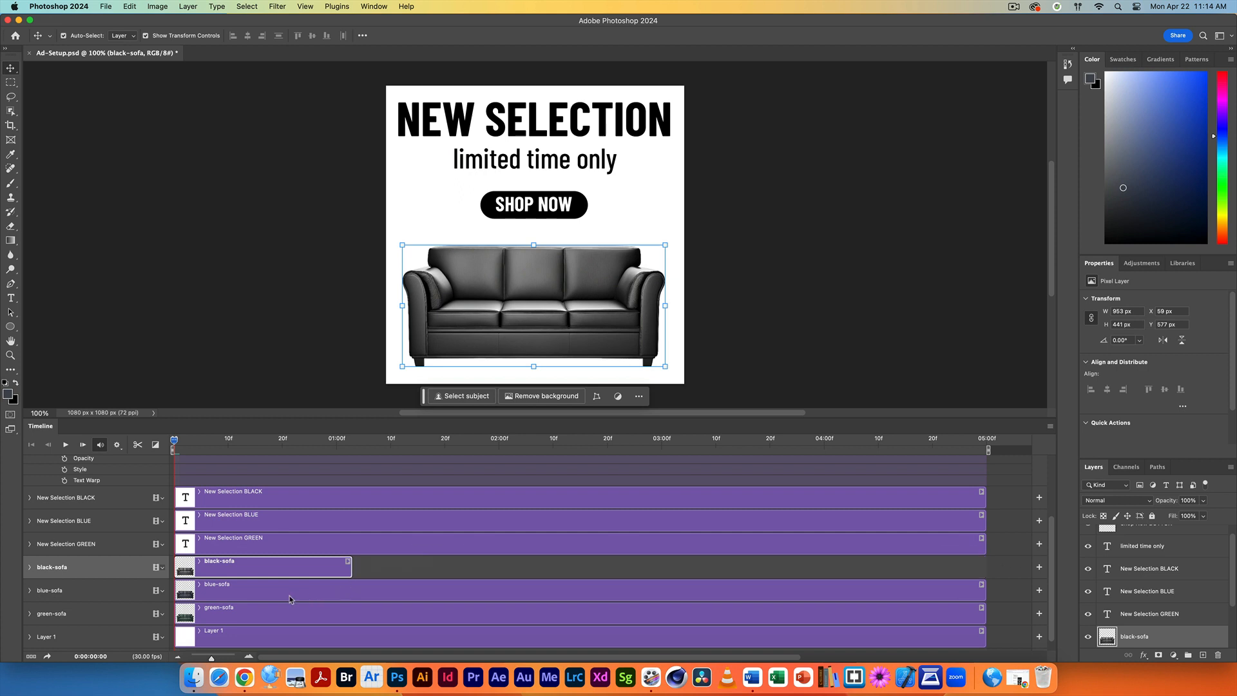
Step: Trim the blue-sofa clip to run from the end of black-sofa to about 02:10f, start green-sofa there, and play the animation
drag(256, 591, 435, 592)
drag(984, 591, 549, 597)
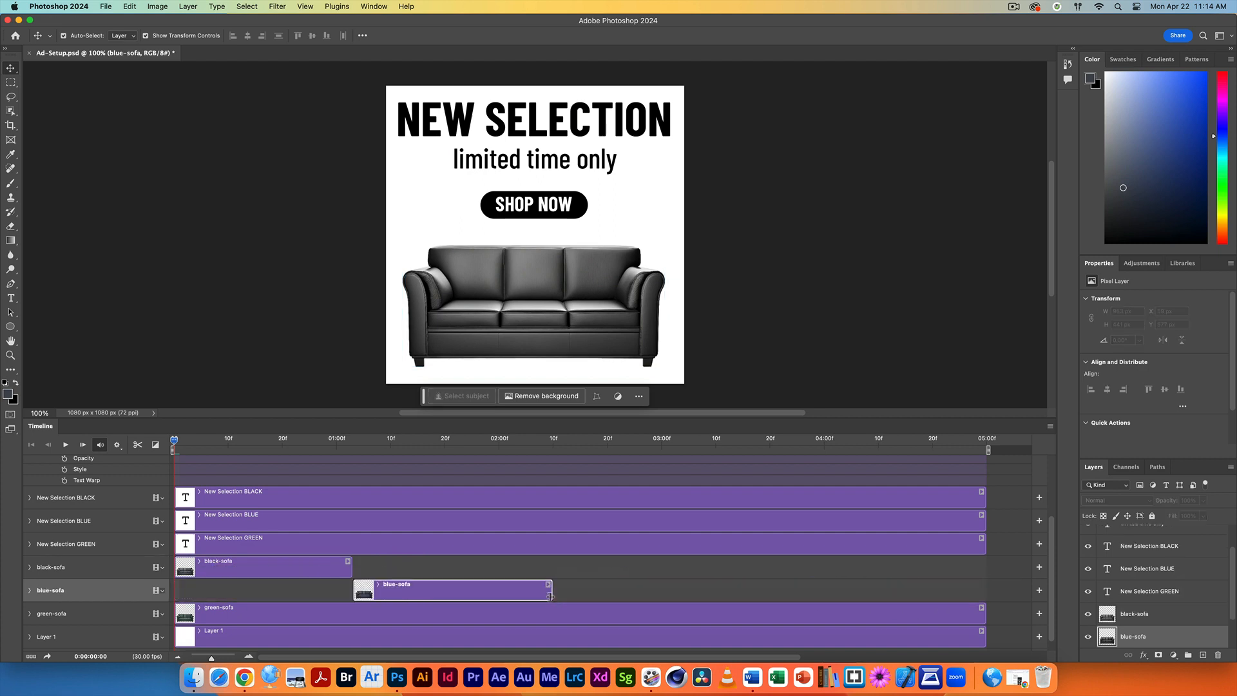
click(316, 620)
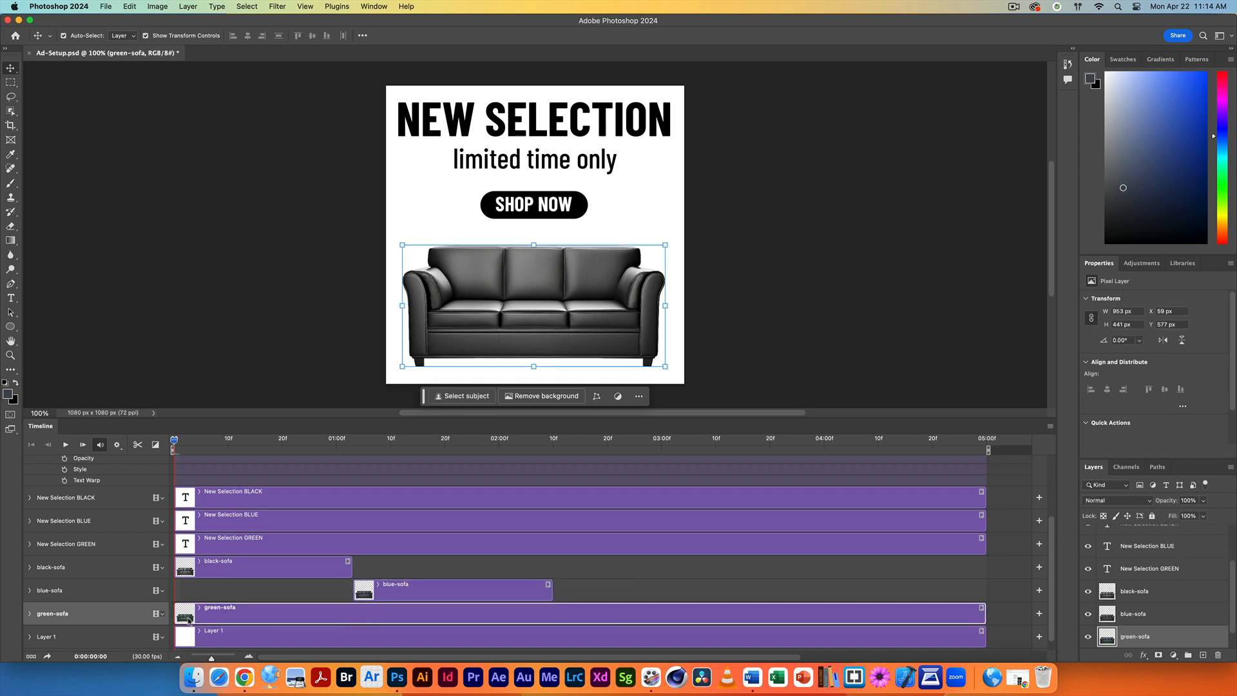
drag(183, 618, 549, 623)
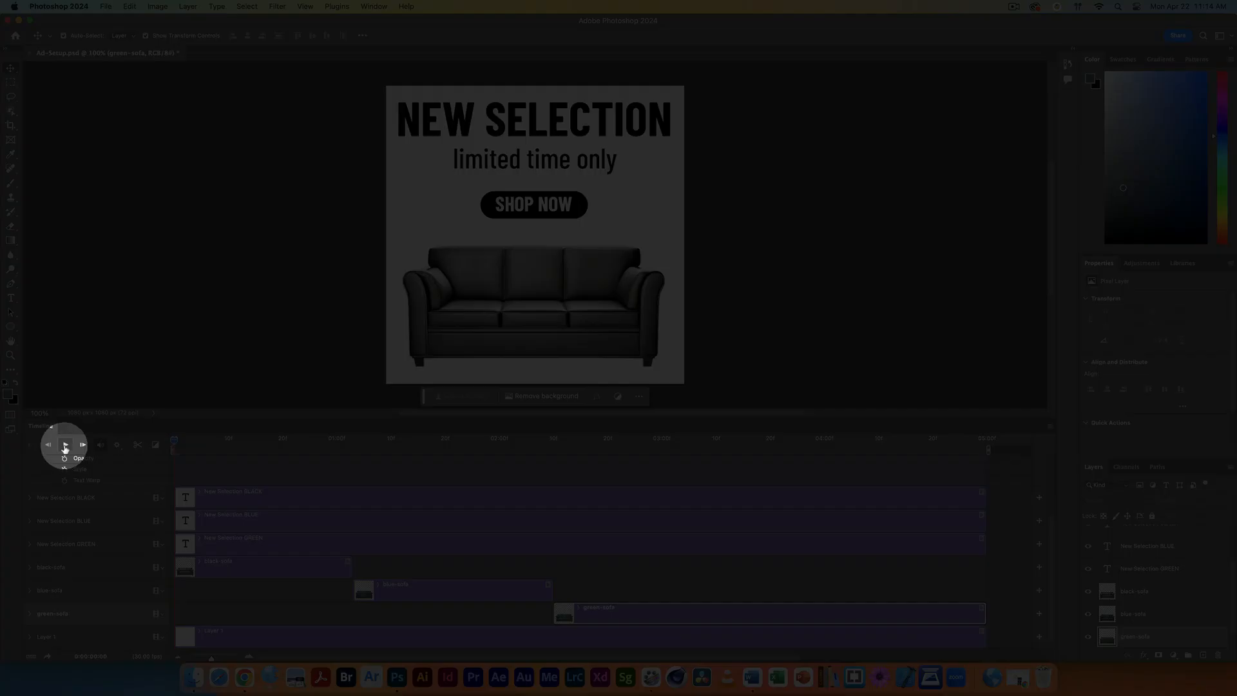
click(65, 446)
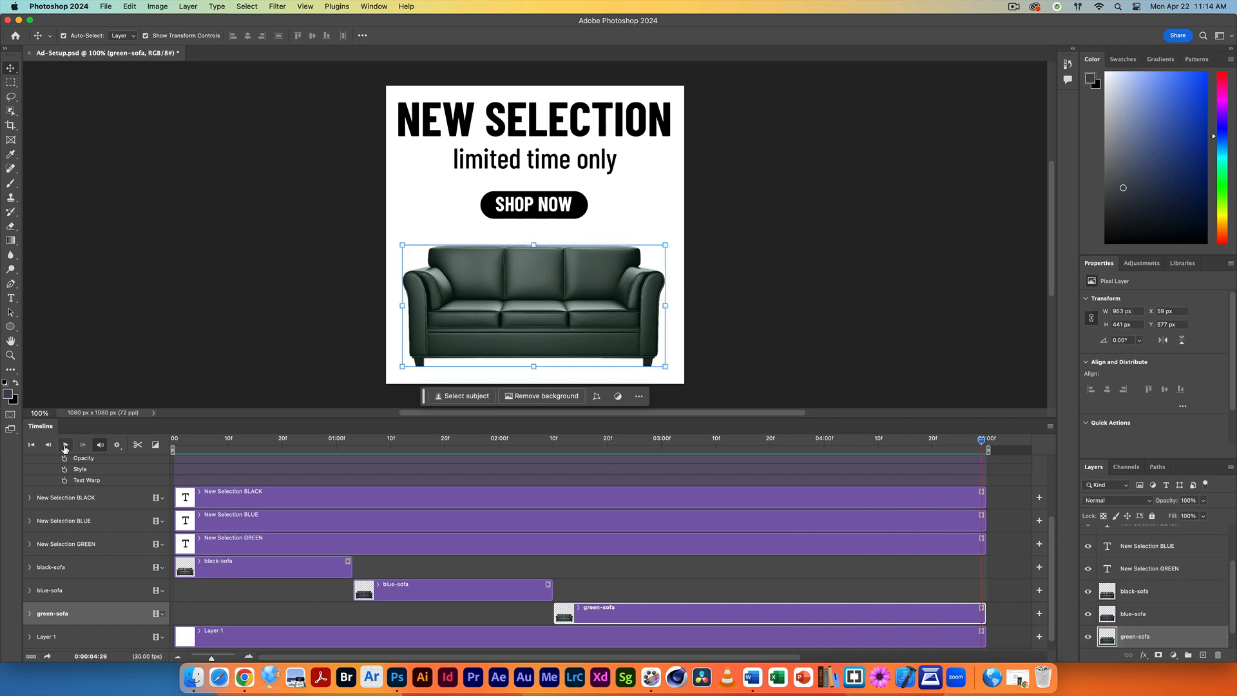
Step: Trim the New Selection BLACK, BLUE and GREEN text clips to match the timing of the black, blue and green sofa clips
scroll(580, 548, up, 1)
drag(983, 520, 353, 588)
drag(958, 445, 554, 444)
click(626, 545)
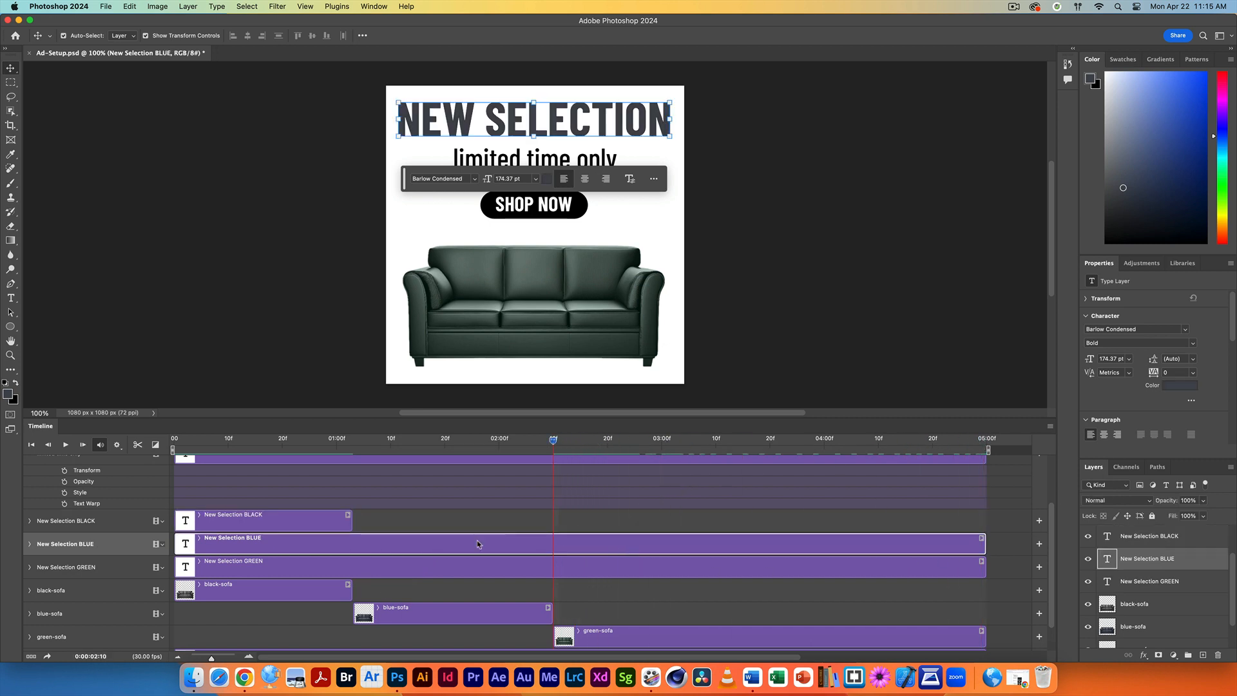
drag(176, 547, 354, 551)
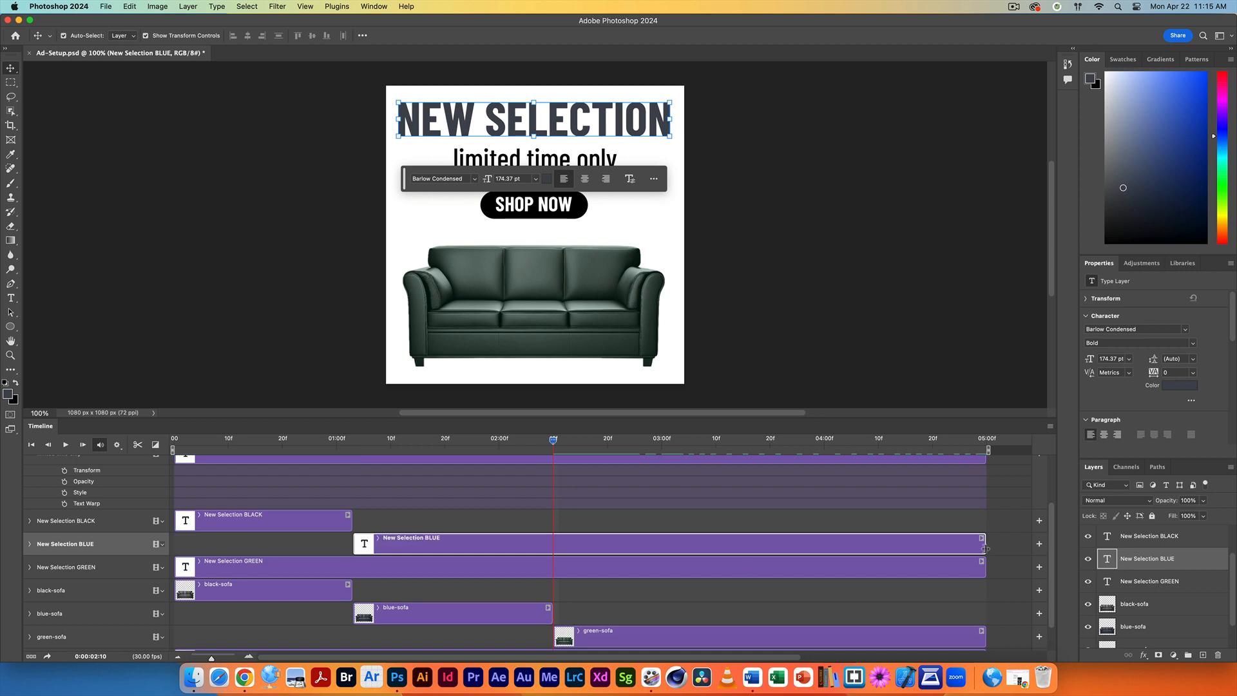
drag(983, 547, 556, 635)
click(455, 573)
drag(175, 566, 555, 575)
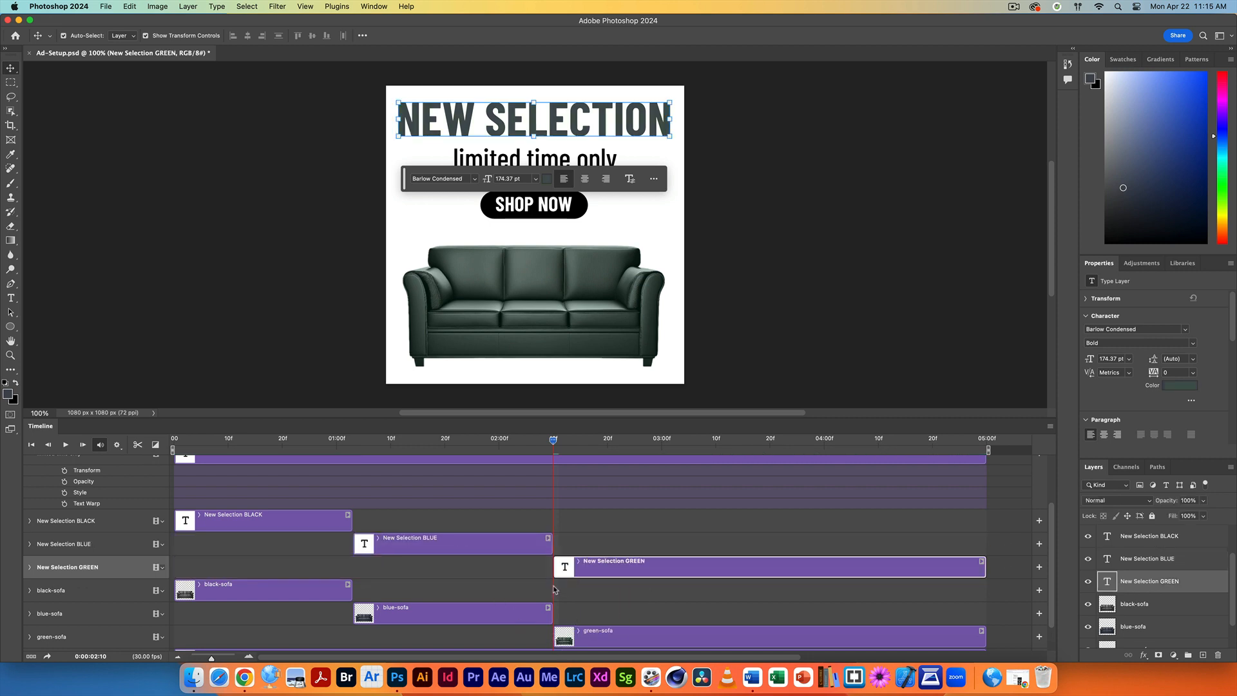
Step: Move the limited time only text horizontally to the right until it sits fully outside the canvas
scroll(564, 587, up, 3)
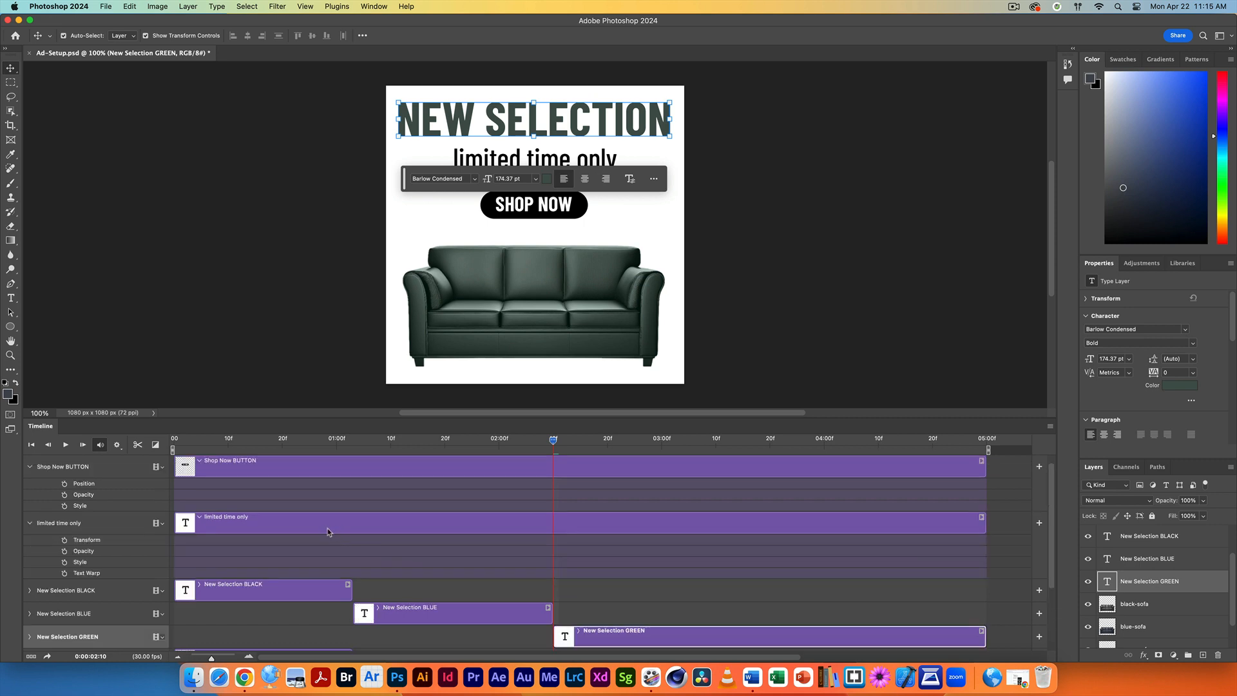
click(326, 531)
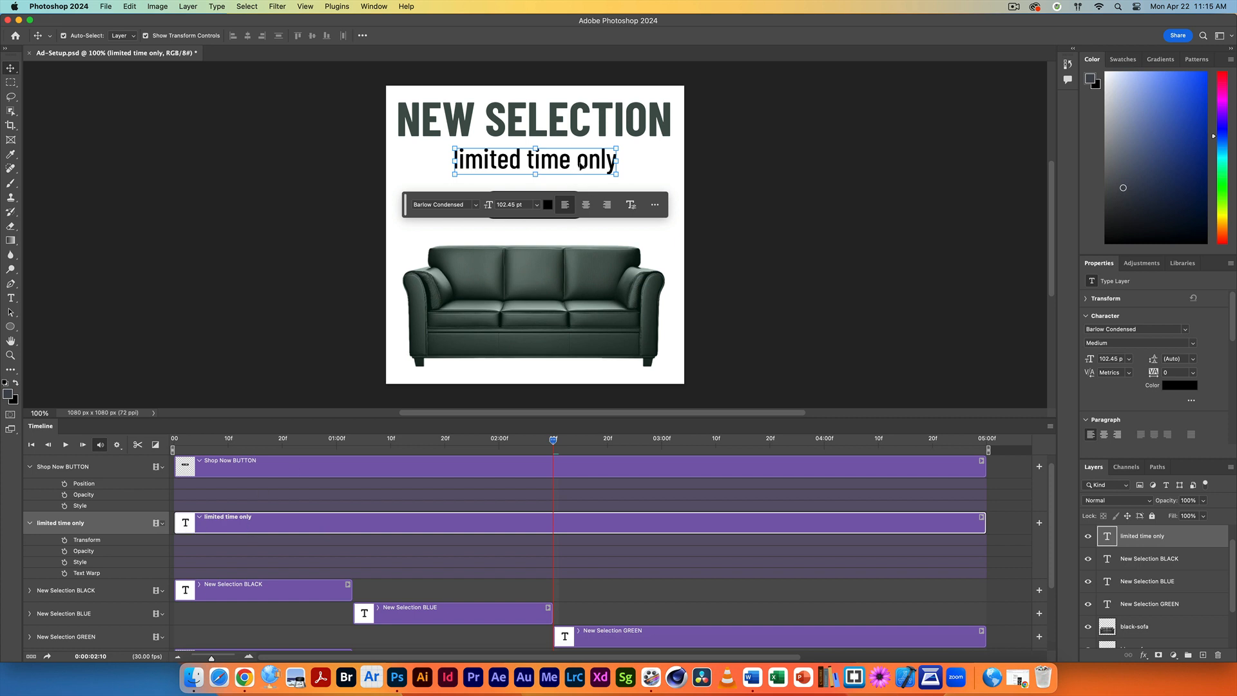
drag(581, 165, 812, 167)
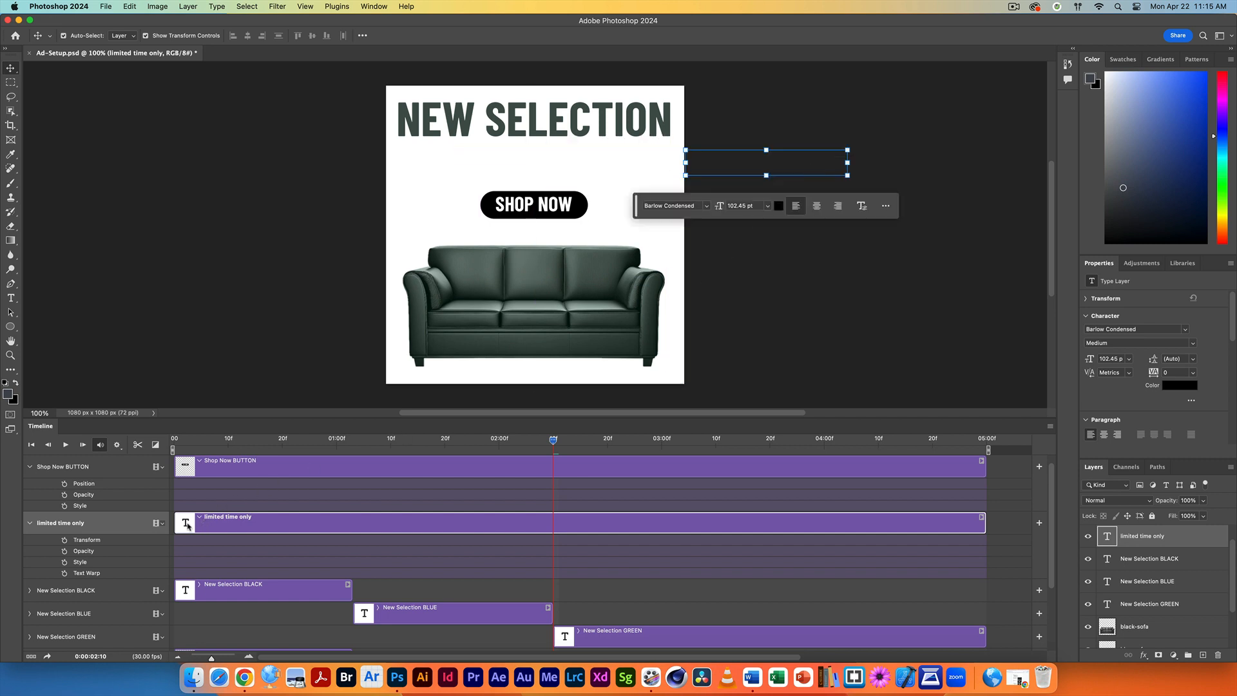
Step: Start the limited time only clip where New Selection BLUE begins and add a Transform keyframe at that point
drag(177, 523, 348, 541)
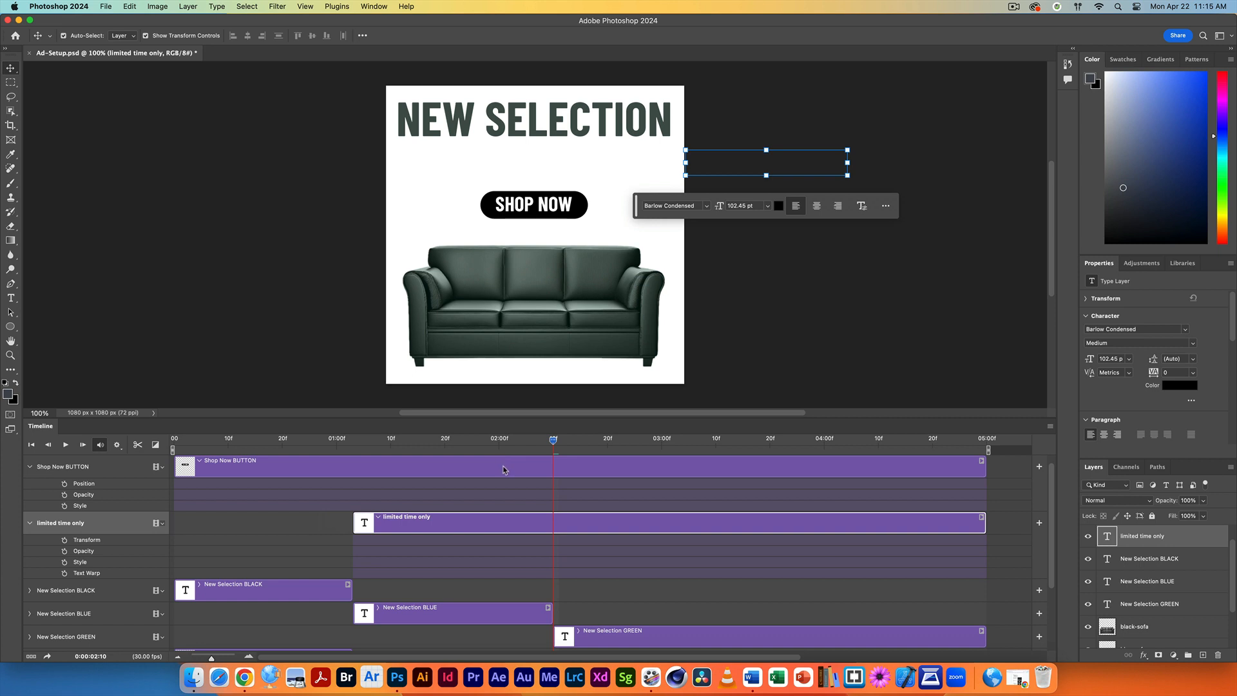
drag(552, 444, 354, 486)
click(64, 541)
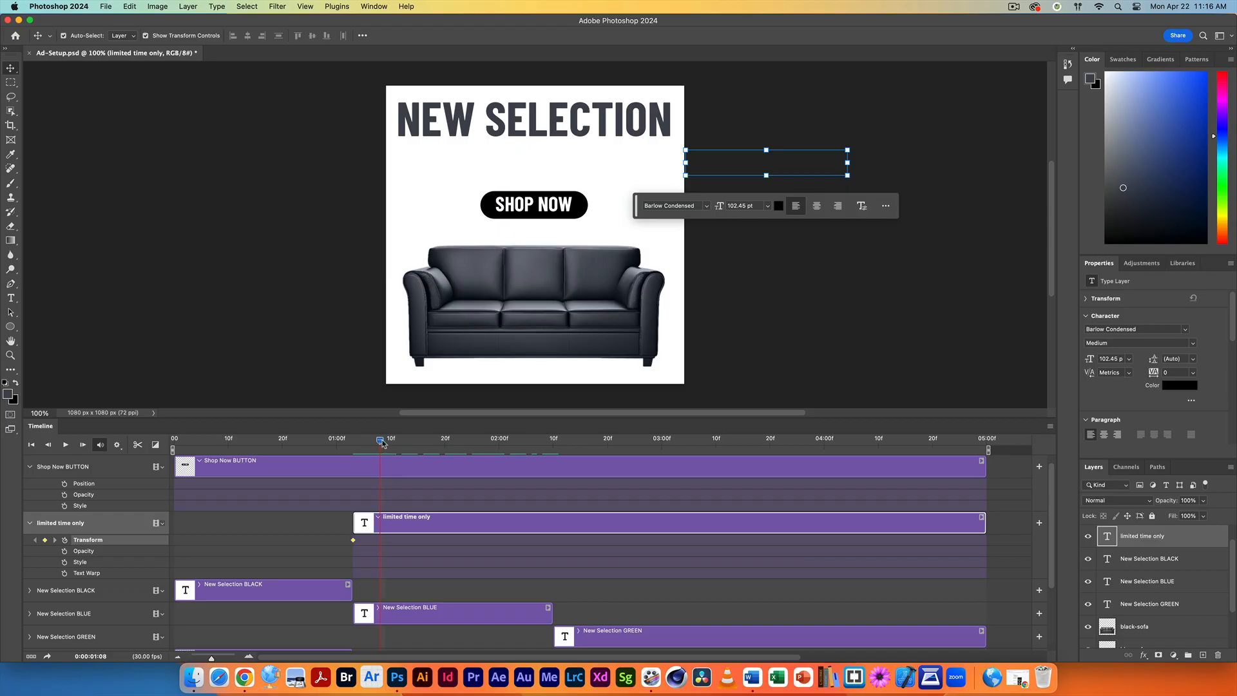
Step: At about 01:18f, slide the limited time only text back to its centred place under the headline to record a second Transform keyframe
drag(376, 442, 436, 449)
key(Left)
key(Left)
key(Left)
key(Left)
key(Left)
key(Left)
key(Left)
key(Left)
key(Left)
key(Left)
key(Left)
key(Left)
key(Left)
key(Left)
key(Left)
key(Left)
key(Left)
key(Left)
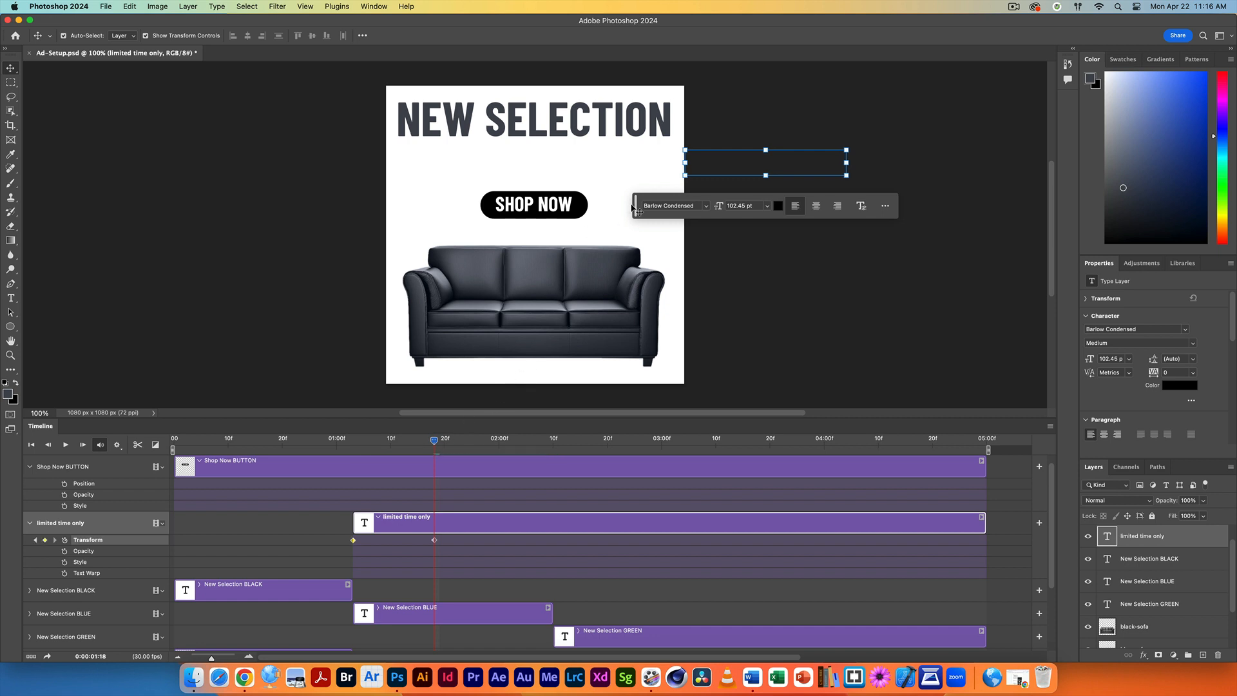
key(Left)
key(Left)
key(Left)
key(Left)
key(Left)
key(Left)
key(Left)
key(Left)
key(Left)
key(Left)
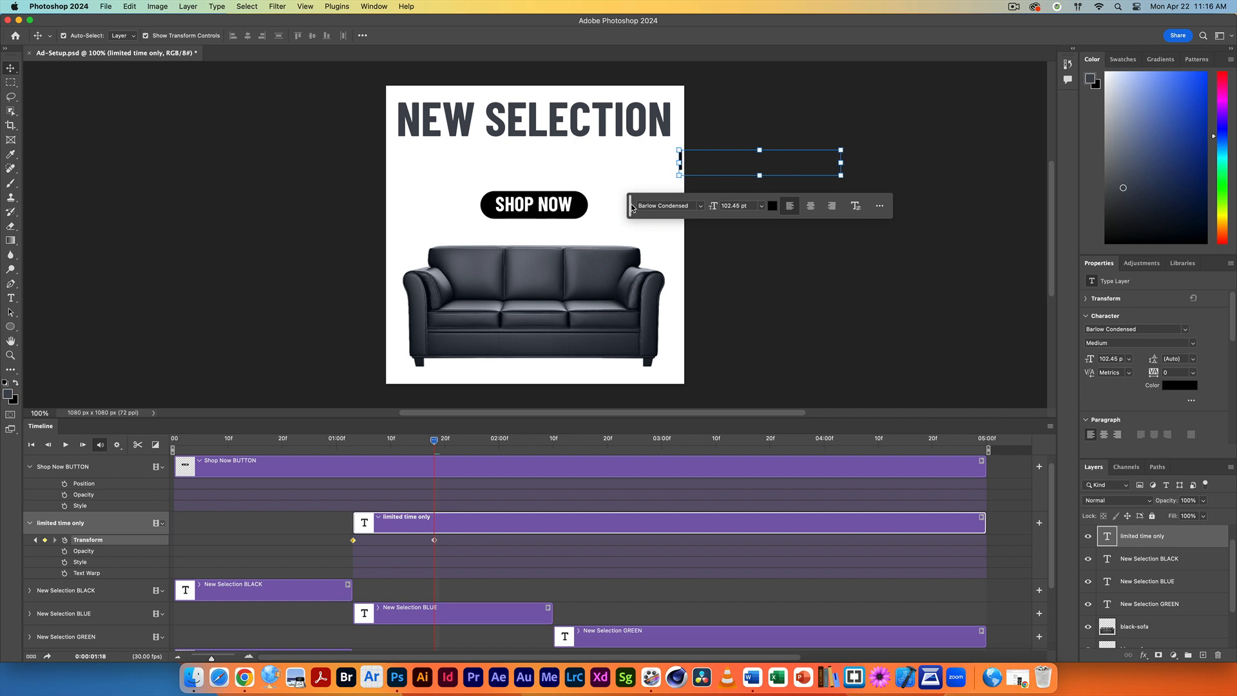
key(Left)
key(Left)
key(Left)
key(Left)
key(Left)
key(Left)
key(Left)
key(Left)
key(Left)
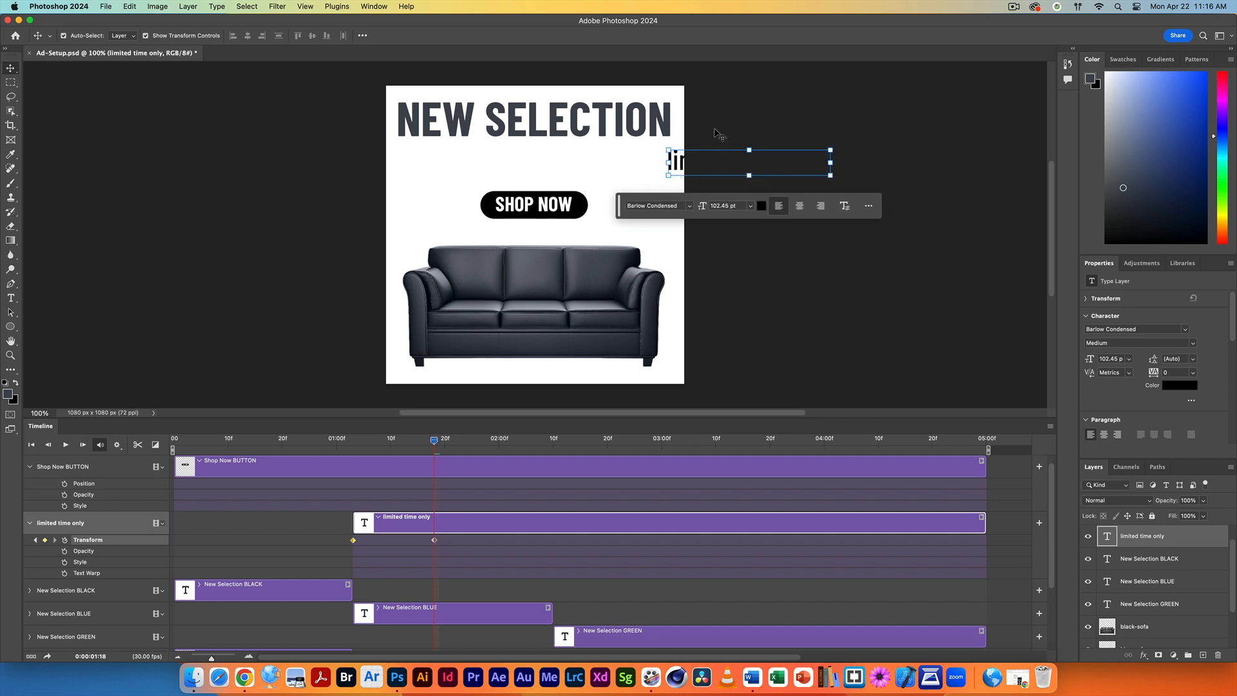
drag(673, 166, 496, 164)
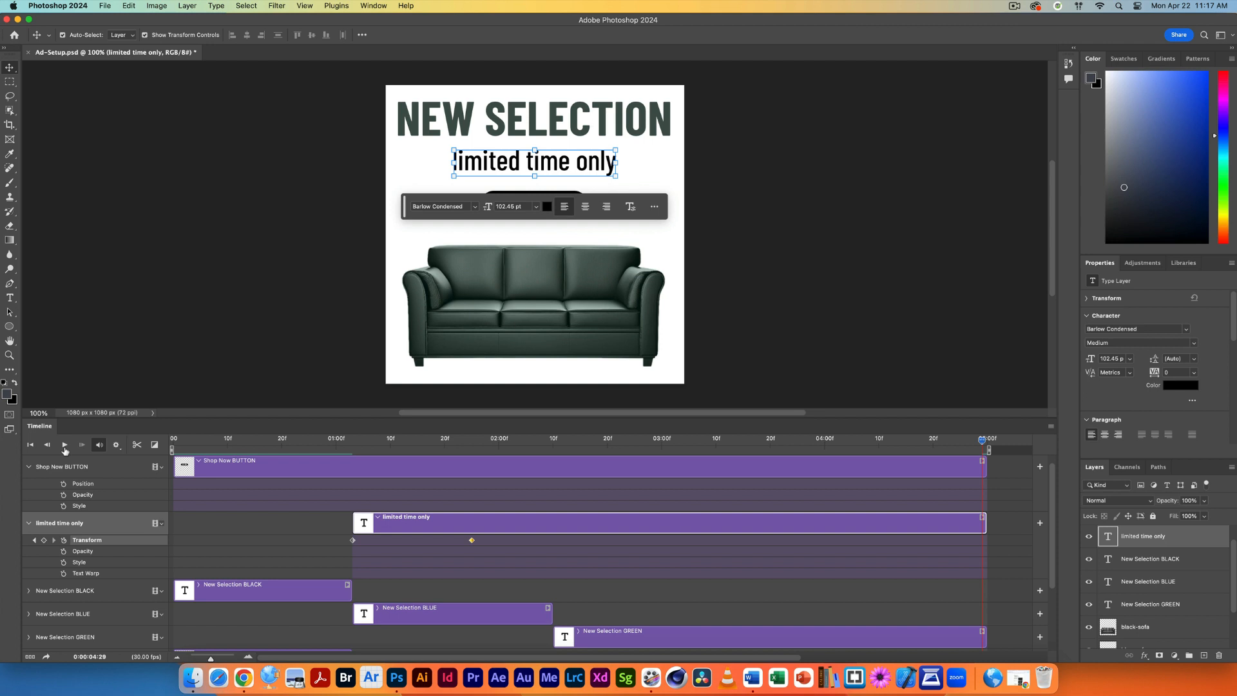
Step: Start the Shop Now BUTTON clip at the text's second Transform keyframe, 01:25f, and add an Opacity keyframe of 0% there
click(227, 467)
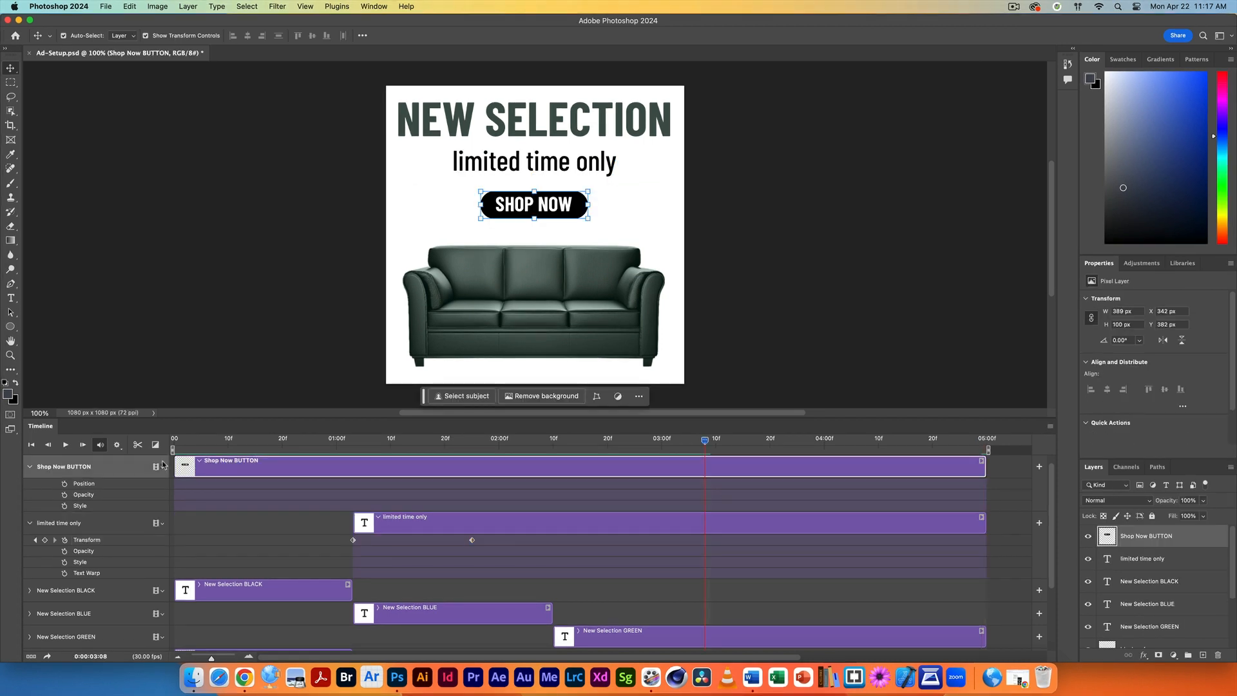
drag(175, 465, 472, 543)
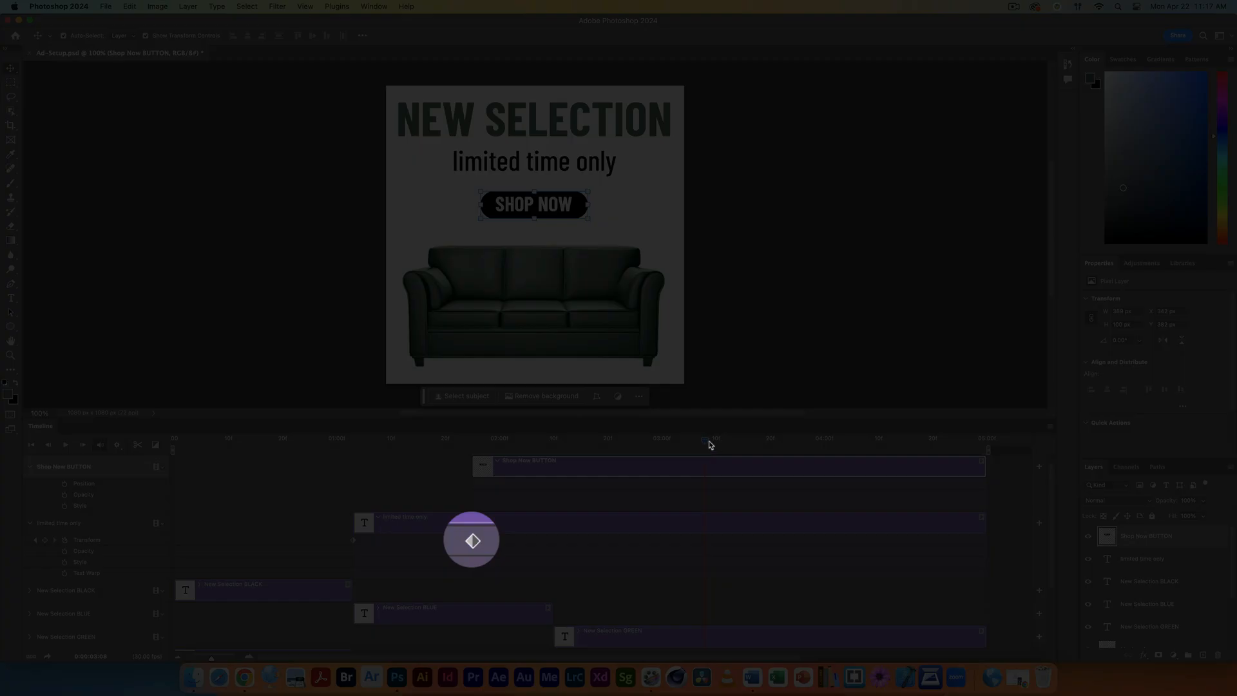
drag(705, 440, 473, 449)
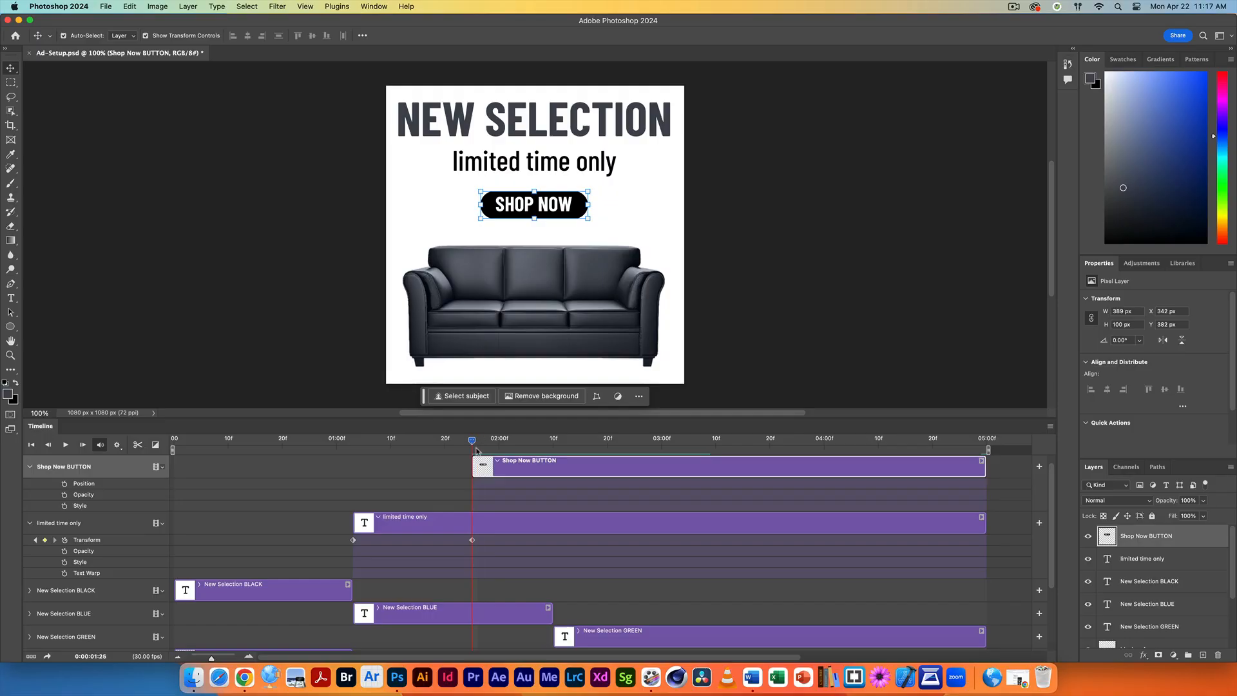
click(1203, 500)
drag(1204, 519, 1116, 519)
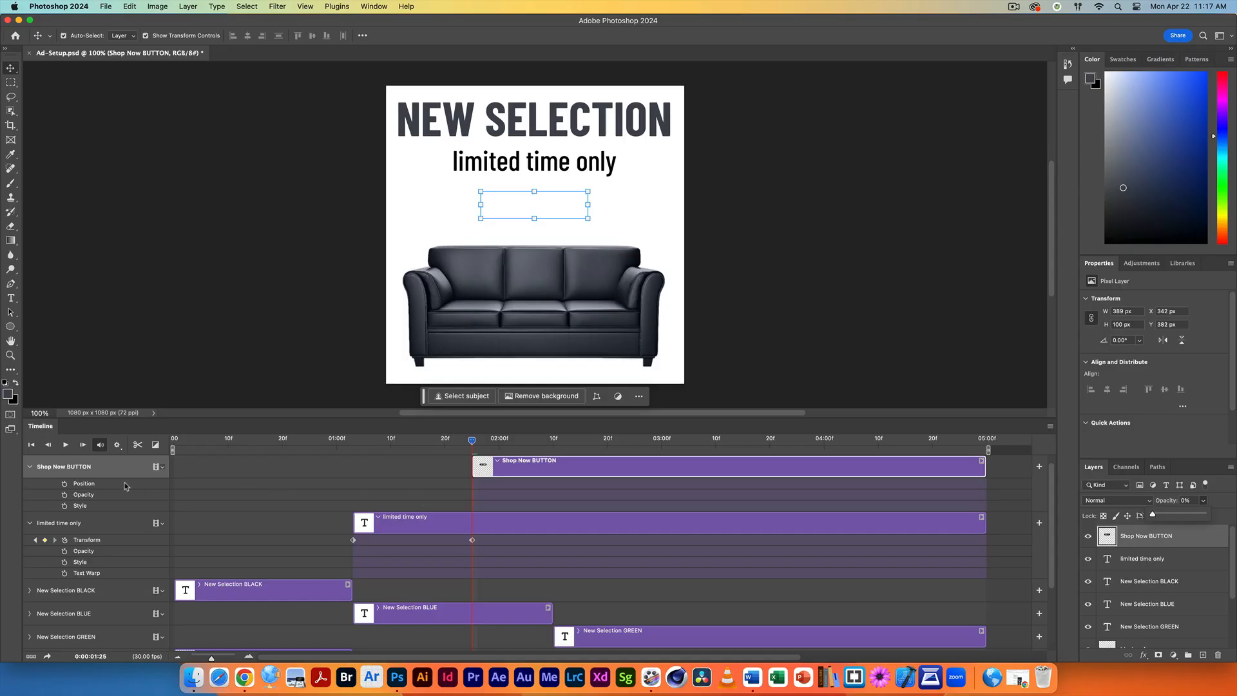
click(64, 495)
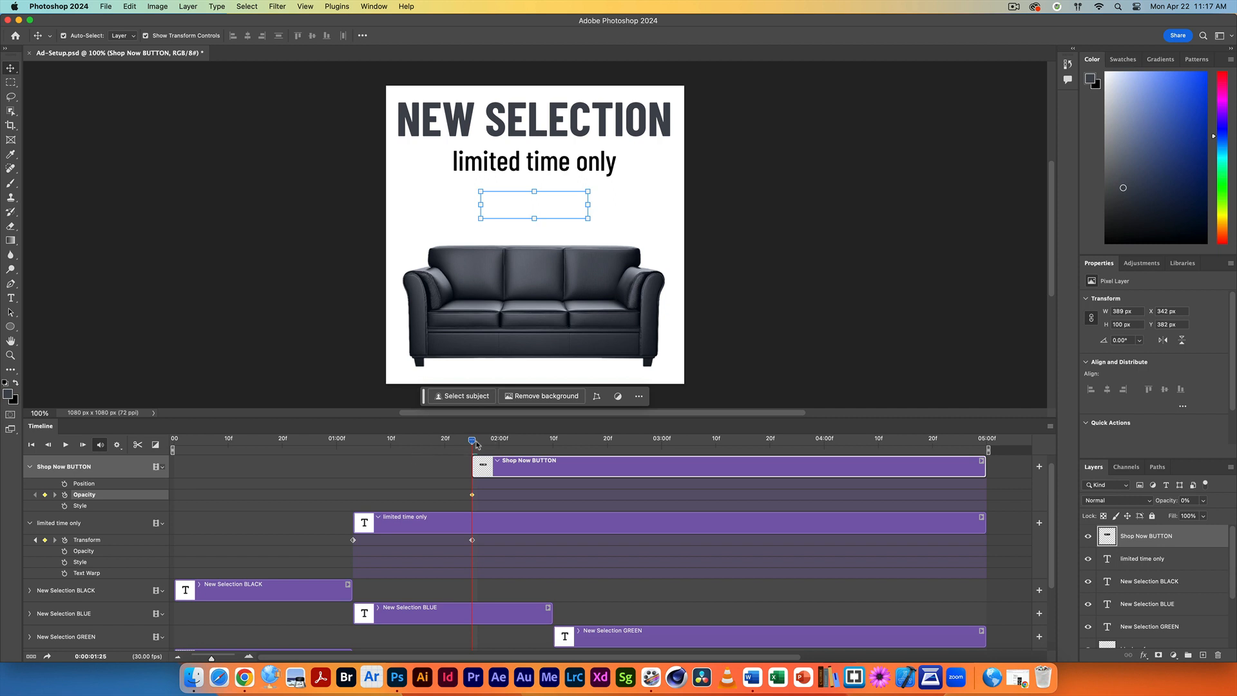
Step: Record a second Opacity keyframe of 100% for Shop Now BUTTON at 02:10f, where New Selection GREEN begins
drag(471, 443, 554, 450)
click(1203, 502)
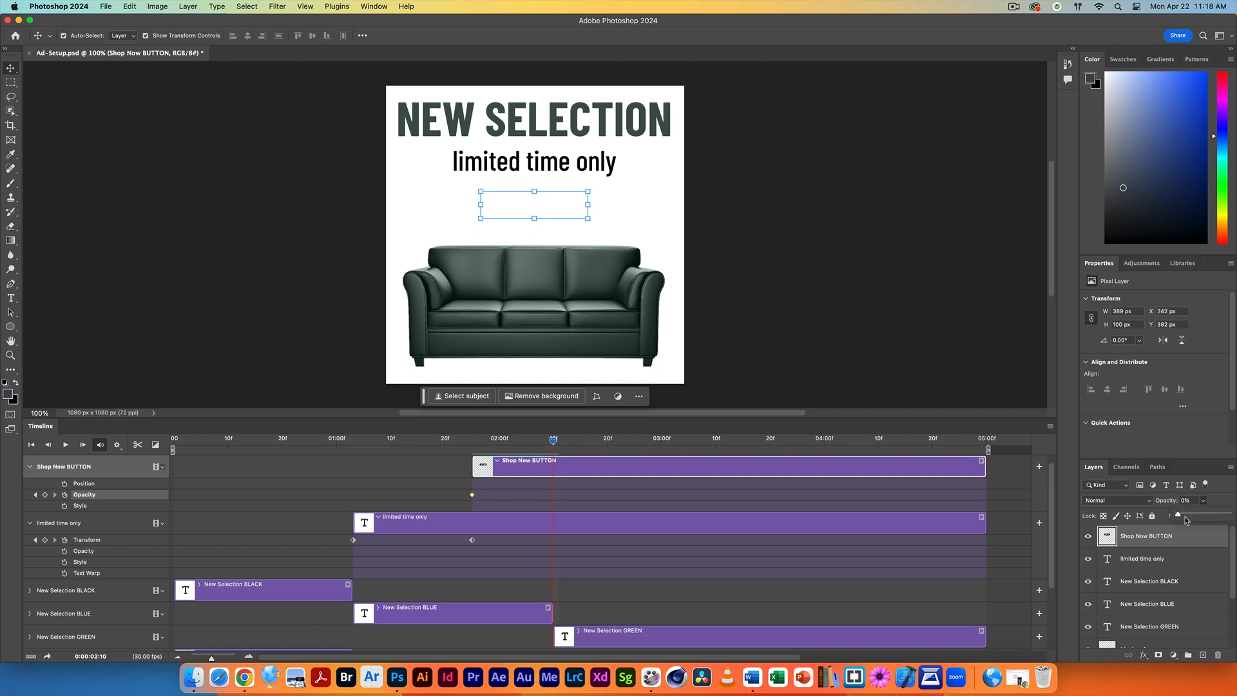
drag(1177, 515, 1232, 517)
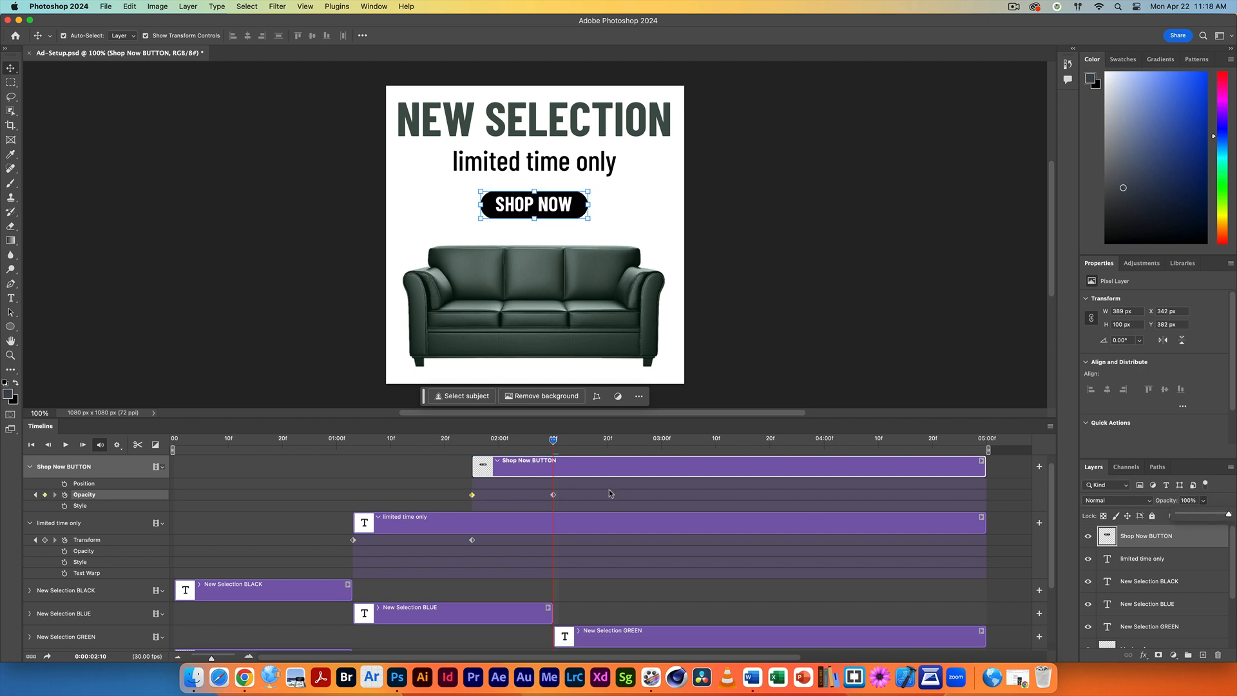
Step: Play the animation through, and trim the Shop Now BUTTON and limited time only clips to end at about 03:29
key(space)
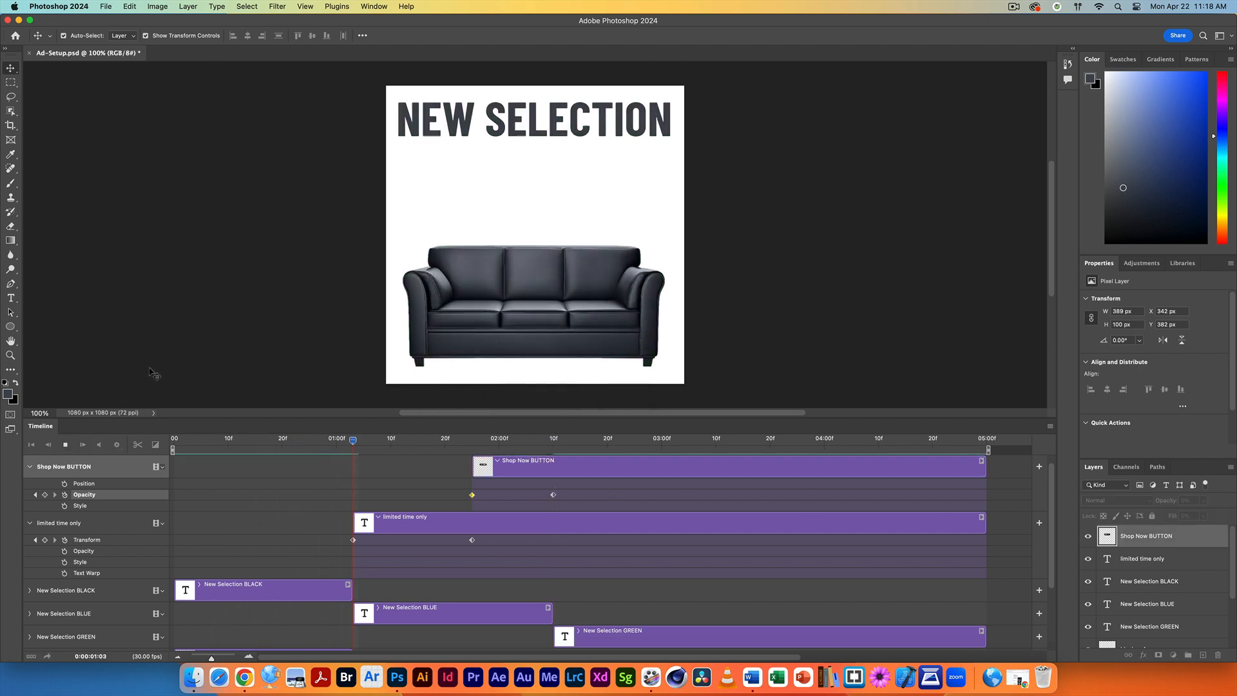
click(66, 445)
drag(978, 469, 815, 469)
drag(981, 524, 816, 525)
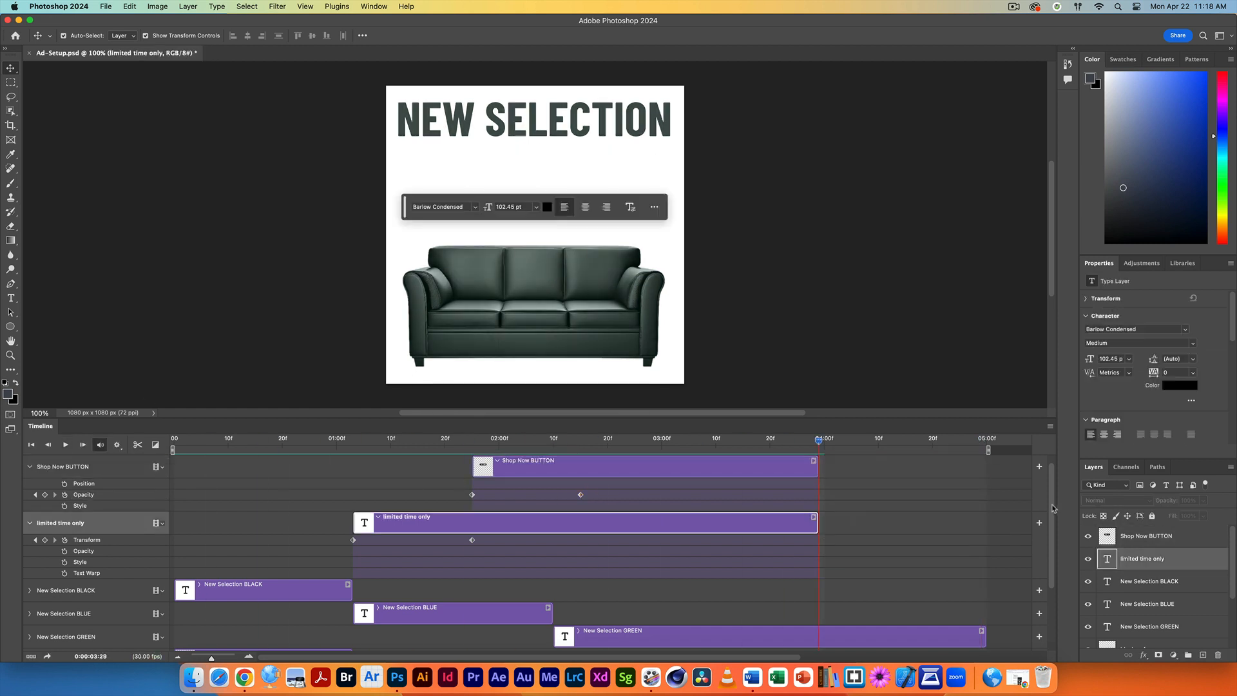
Step: Trim the New Selection GREEN clip and the remaining 5-second clips below it to about 03:29, and replay the shortened animation
drag(1052, 508, 1051, 561)
drag(981, 545, 816, 545)
drag(984, 618, 815, 618)
drag(982, 639, 816, 639)
click(66, 446)
Step: Delay the Shop Now BUTTON clip and its first Opacity keyframe to about 02:02, with the second keyframe at about 02:22, and replay
drag(1052, 567, 1051, 511)
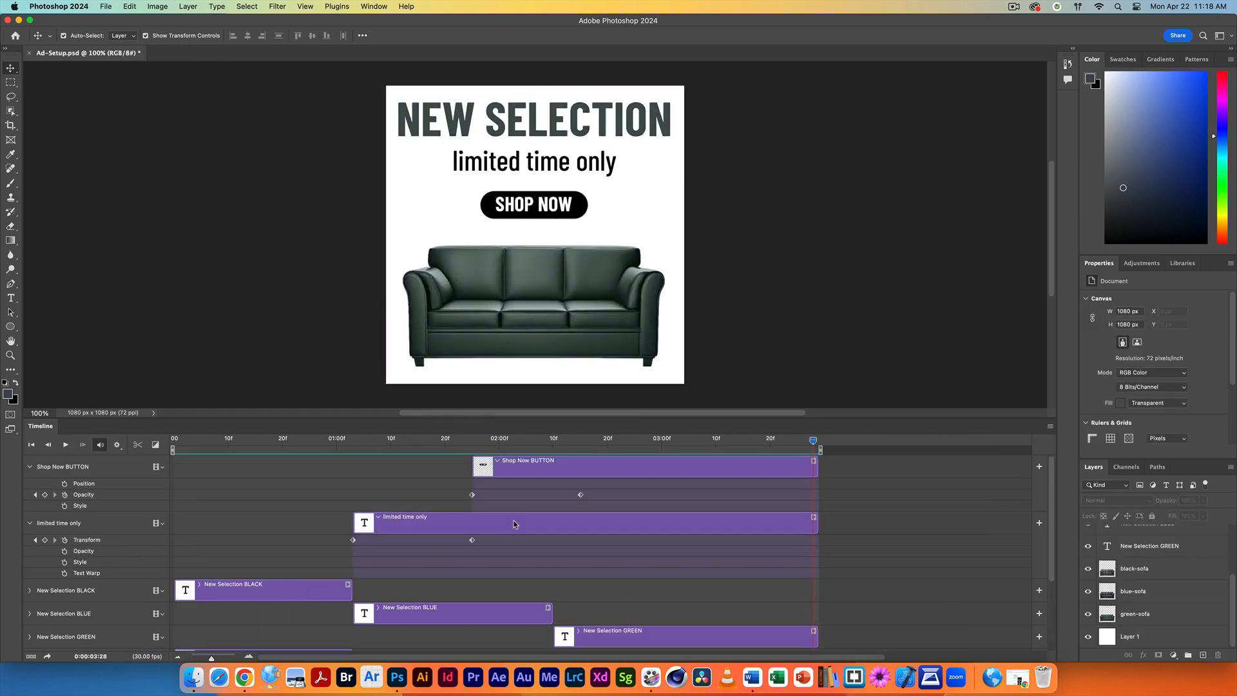
drag(474, 467, 510, 495)
drag(581, 495, 618, 495)
click(65, 445)
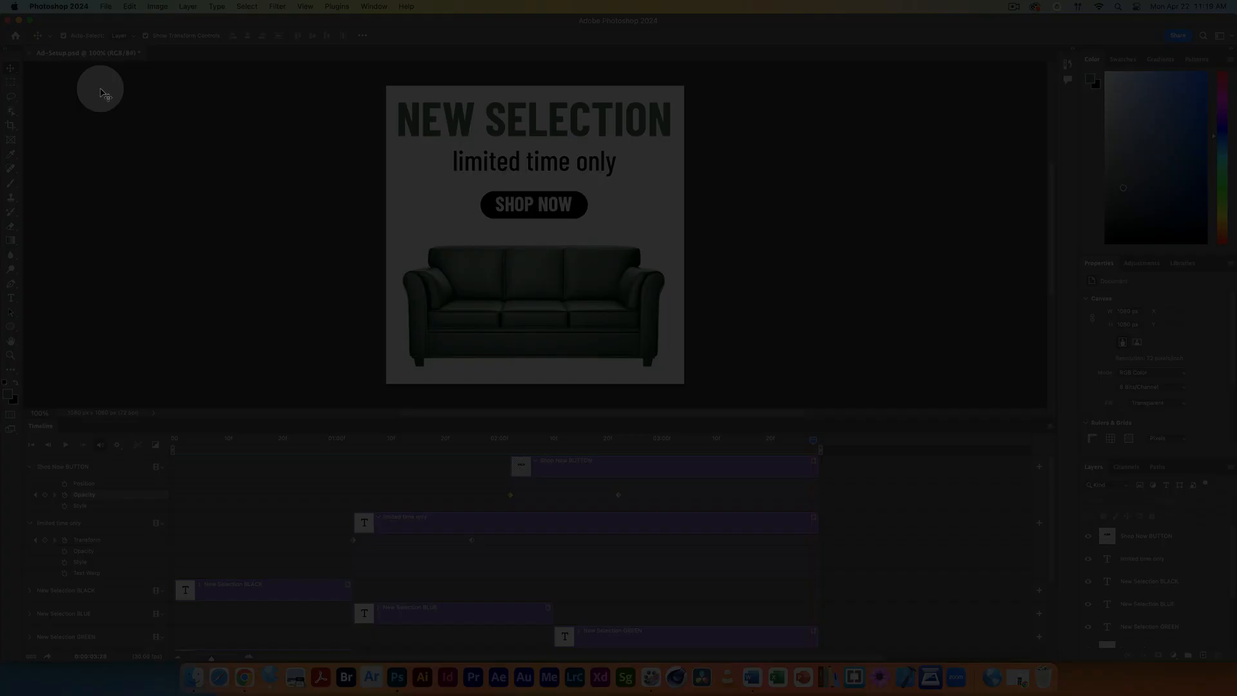
Step: Set up a Save for Web (Legacy) export of the animation with the GIF 128 Dithered preset
click(106, 6)
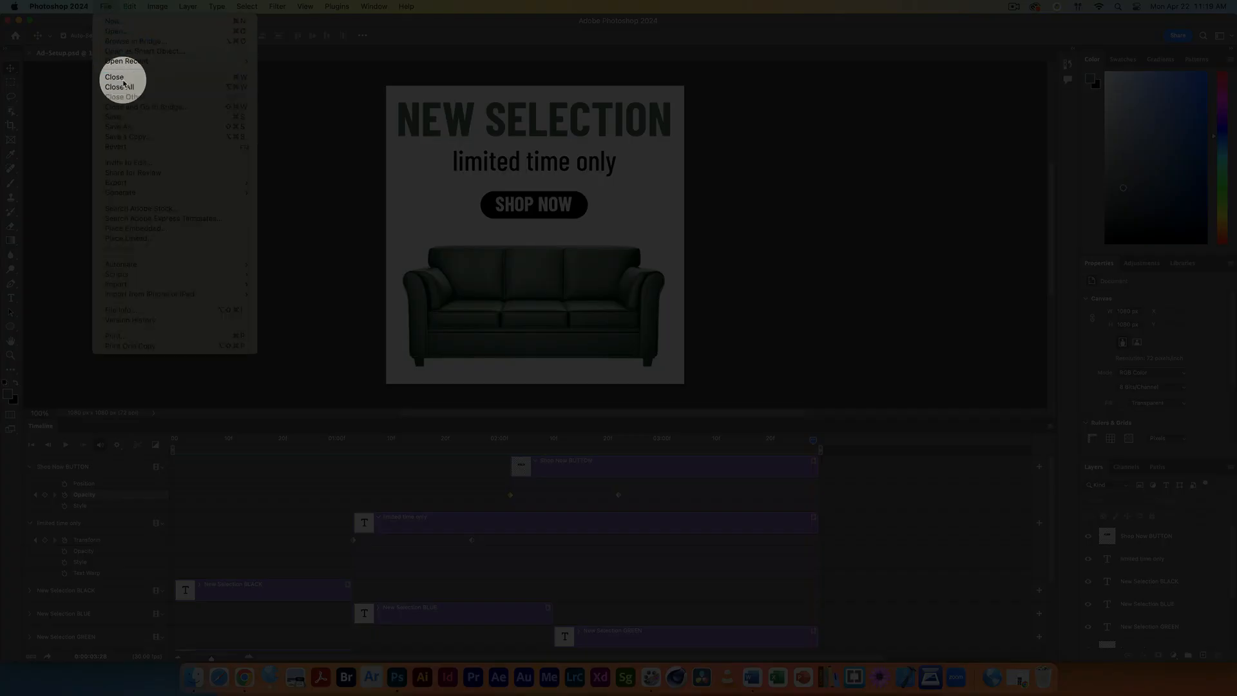
mouse_move(203, 184)
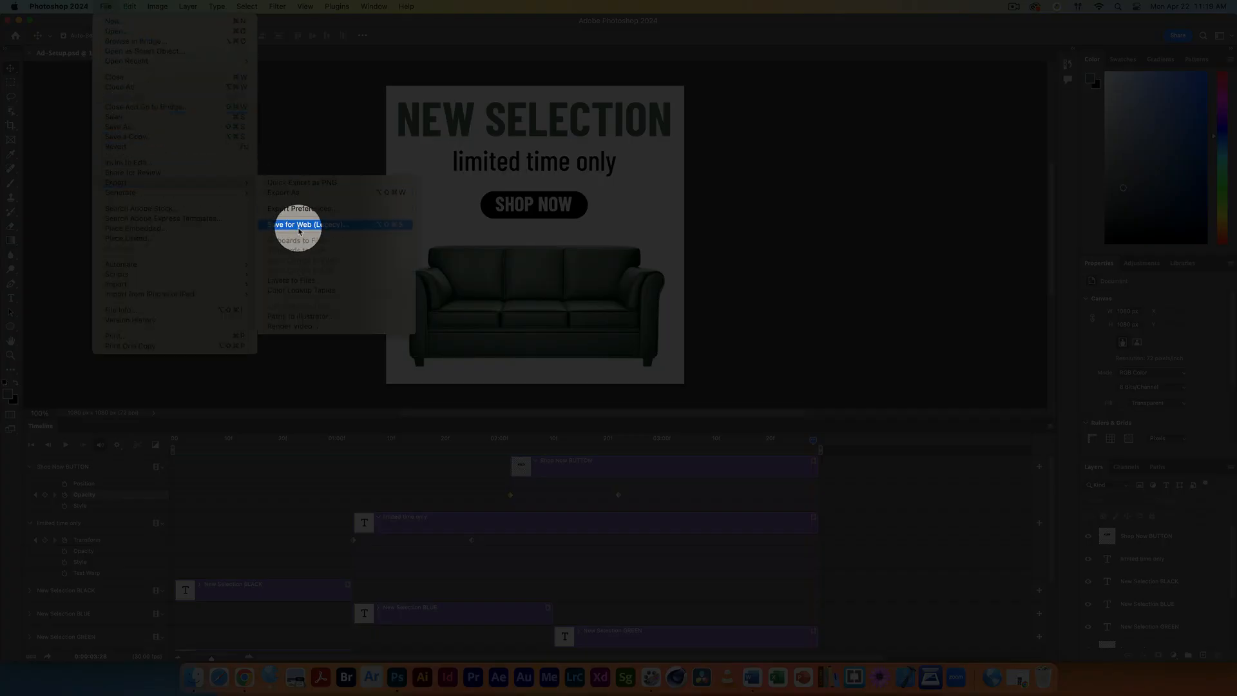
click(298, 225)
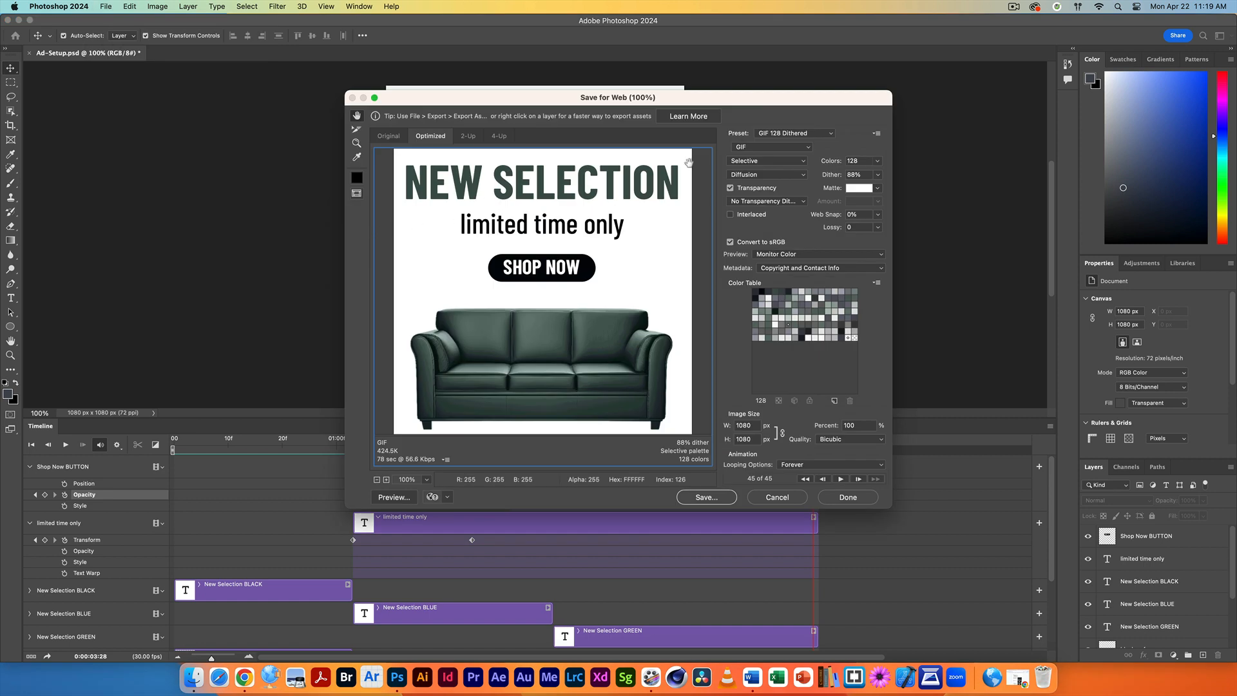
click(790, 133)
click(803, 133)
Step: Save the optimized animation to the Desktop as Ad.gif
click(707, 497)
text(ad)
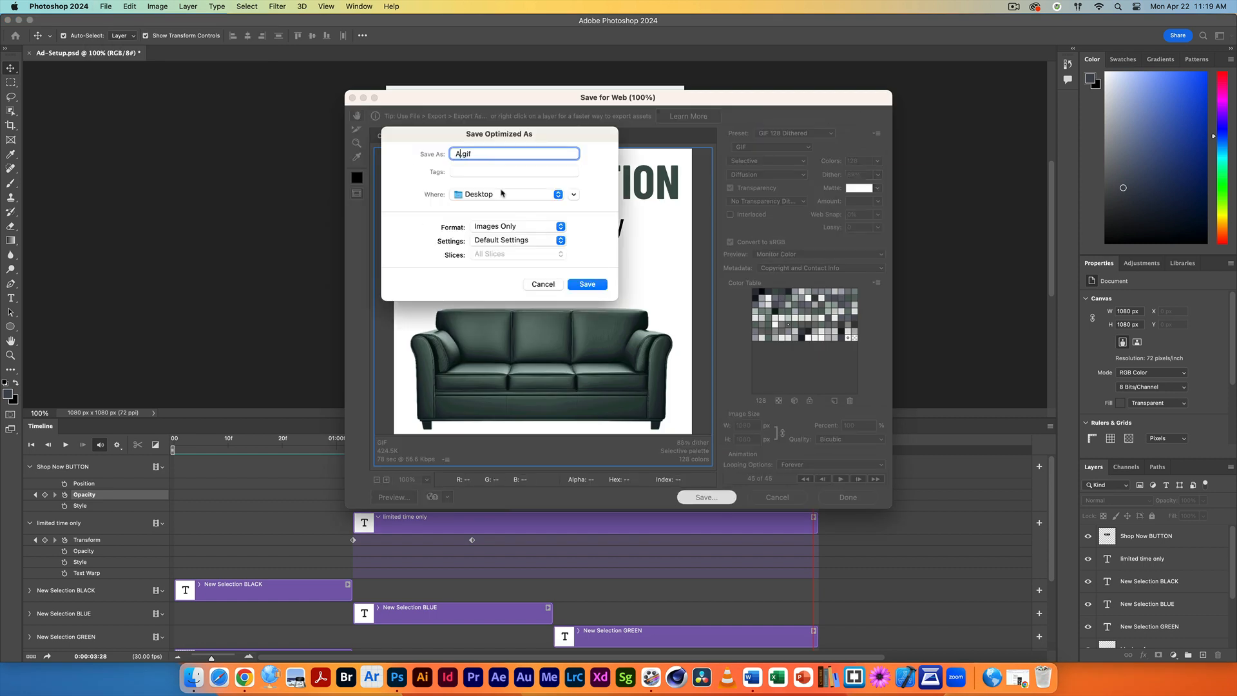
click(593, 286)
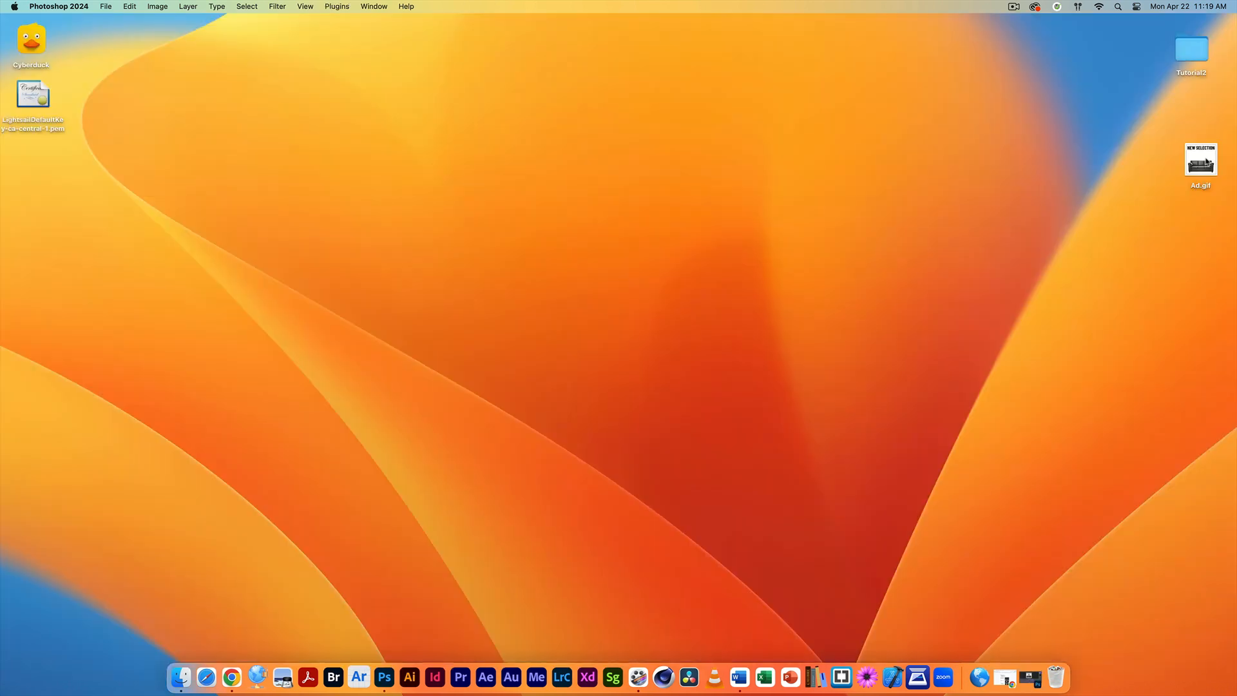
Step: Preview the exported Ad.gif from the desktop in Quick Look to check the animation
click(1203, 162)
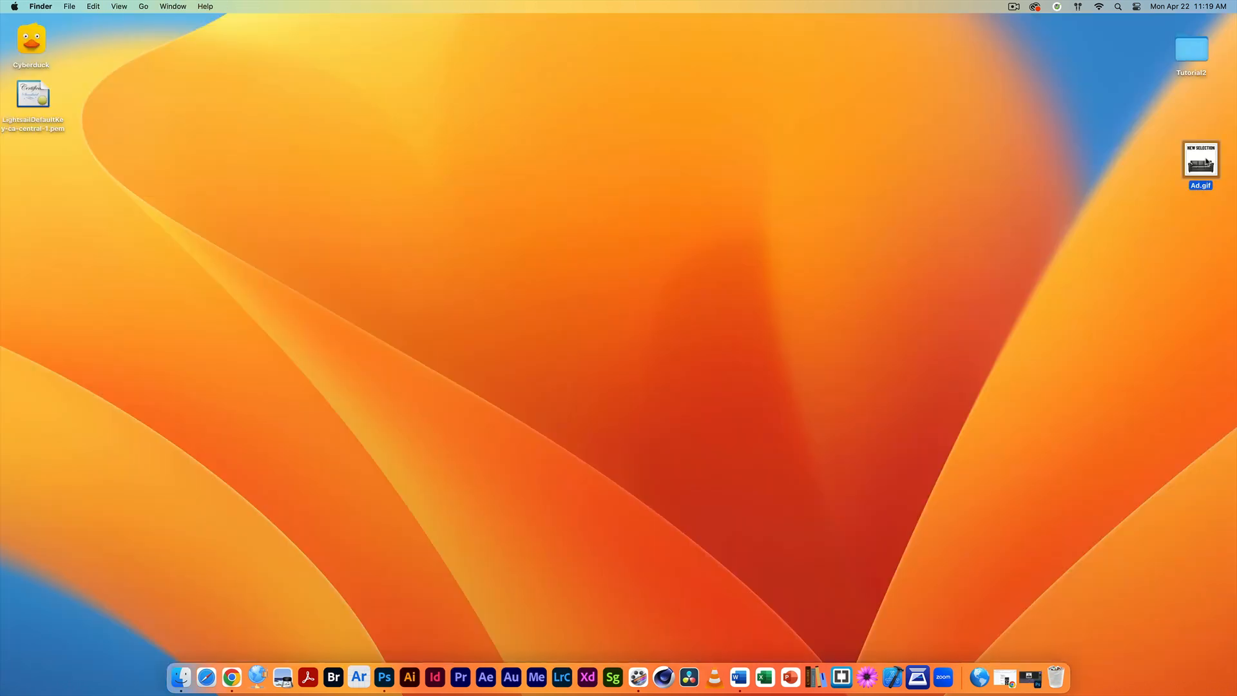
key(space)
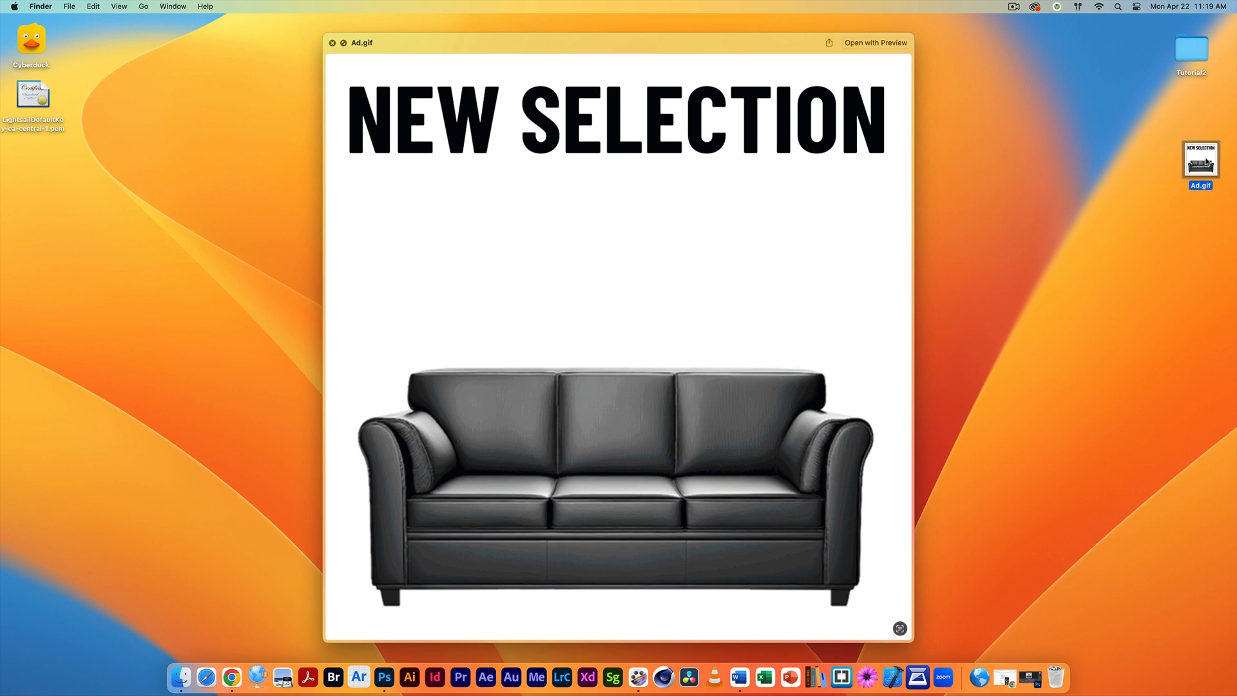